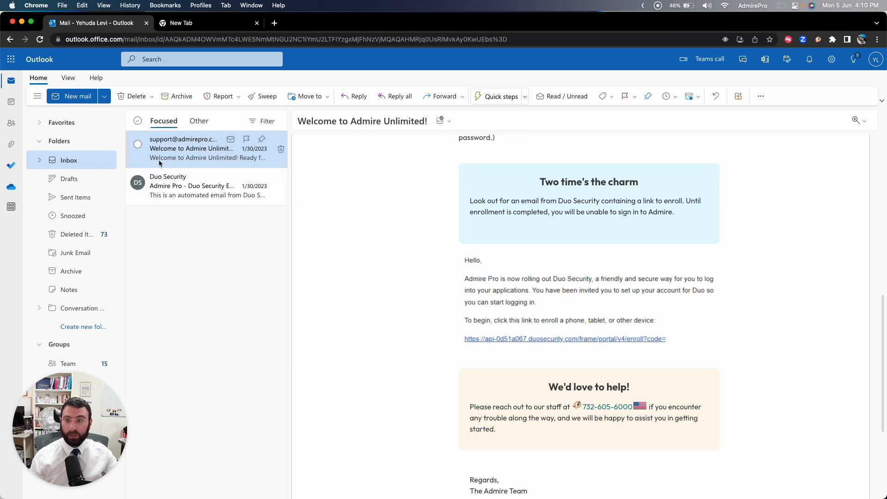
Step: Open the Duo Security enrollment email in the inbox
left_click(191, 179)
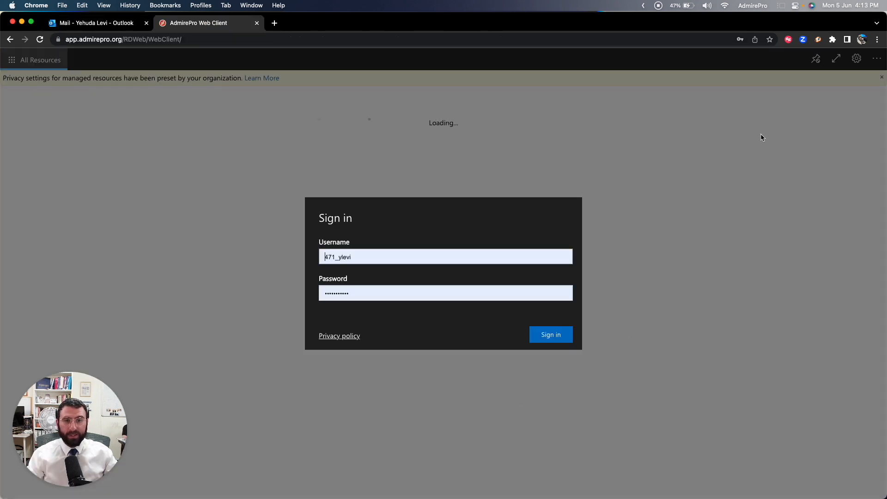
Step: Bookmark the AdmirePro Web Client page in the Bookmarks Bar folder under its suggested name
left_click(770, 42)
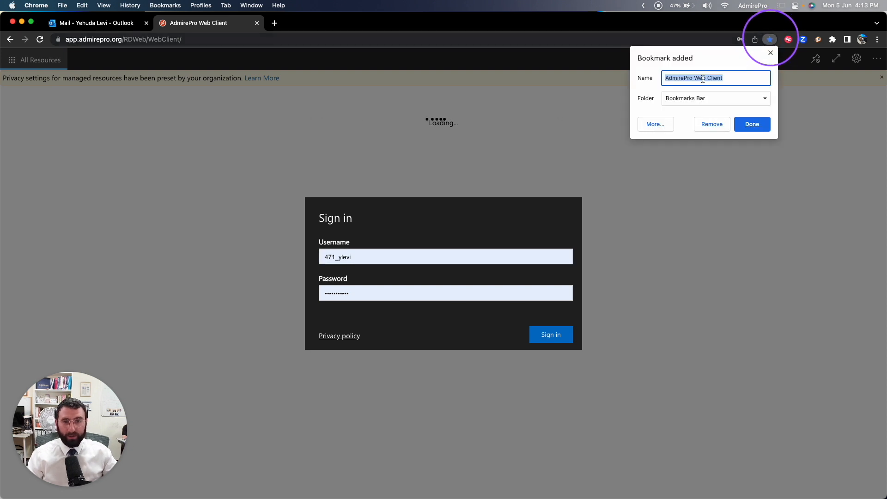
left_click(752, 126)
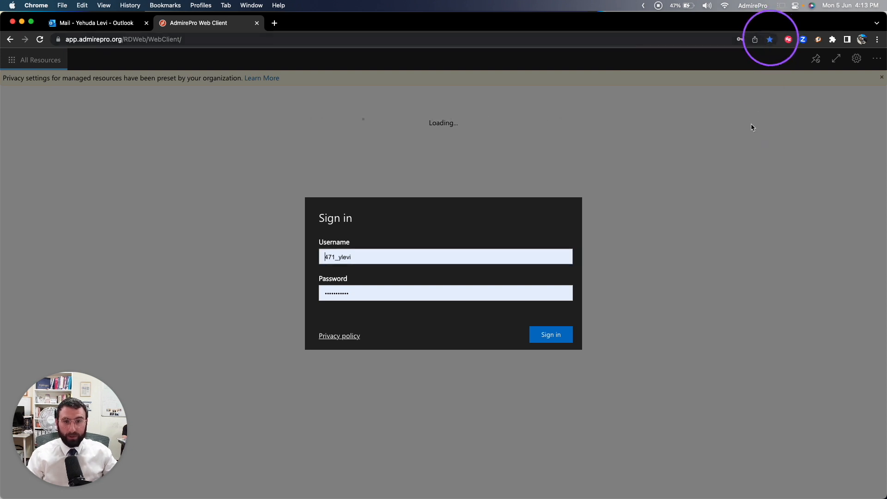
Step: Open the AdmirePro sign-in page from the bookmarks in a new tab and close the original AdmirePro Web Client tab
left_click(274, 23)
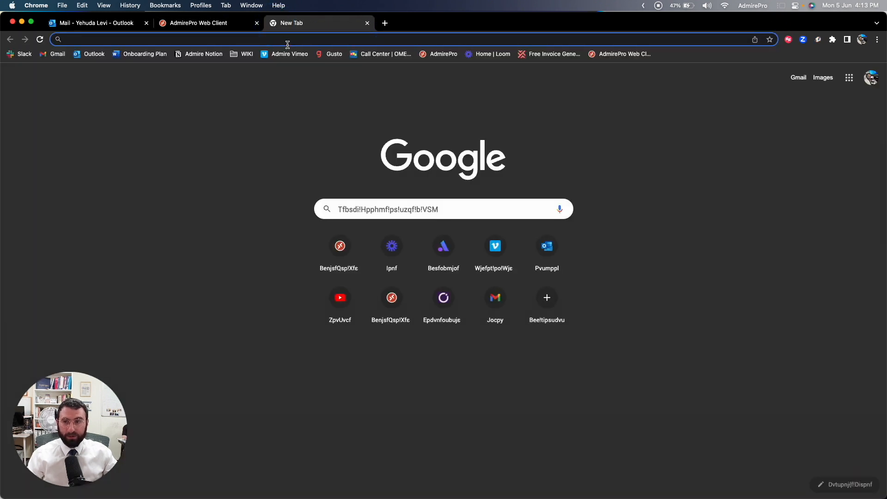
left_click(457, 55)
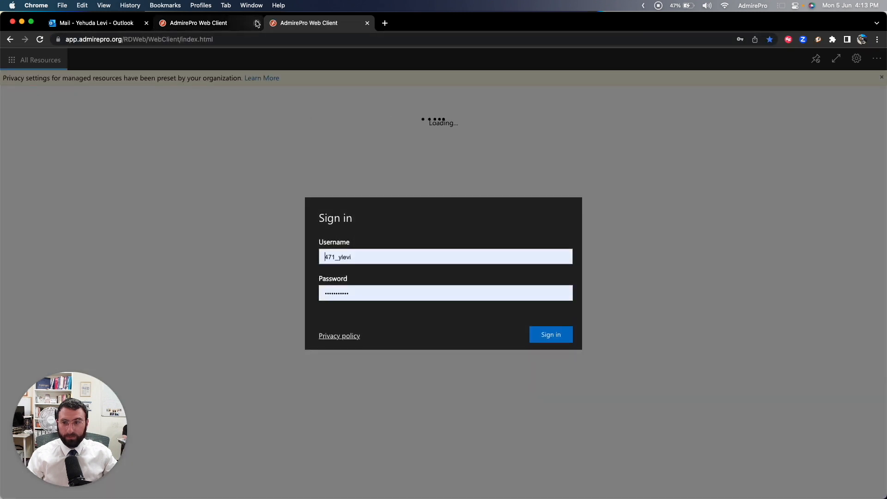
left_click(257, 23)
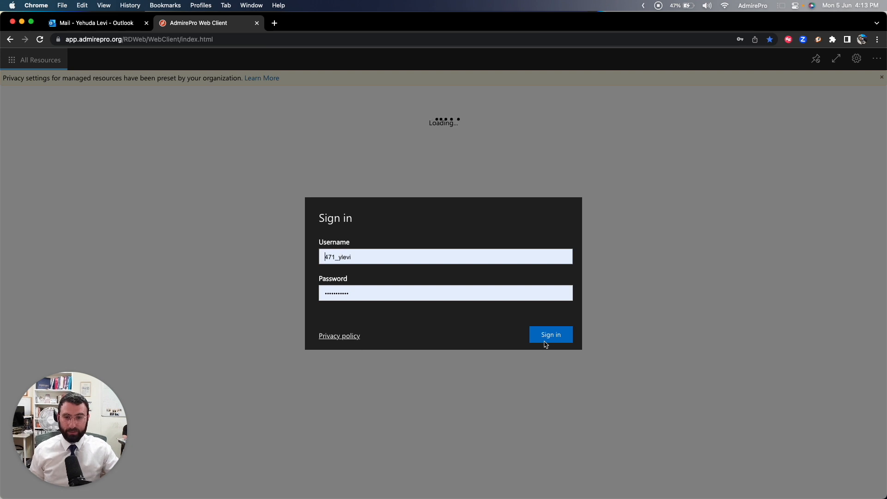
Step: Sign in to the web client with the prefilled credentials and launch the Admire application from the Admire Pro resources
left_click(557, 337)
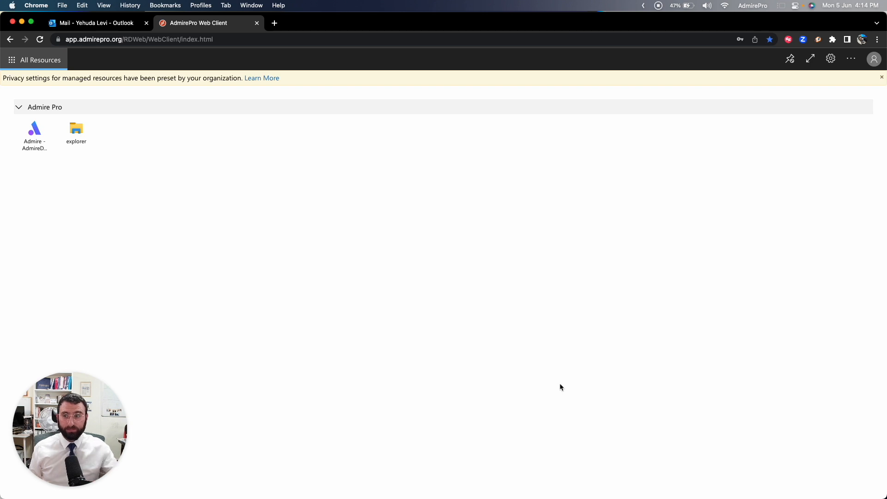
left_click(35, 135)
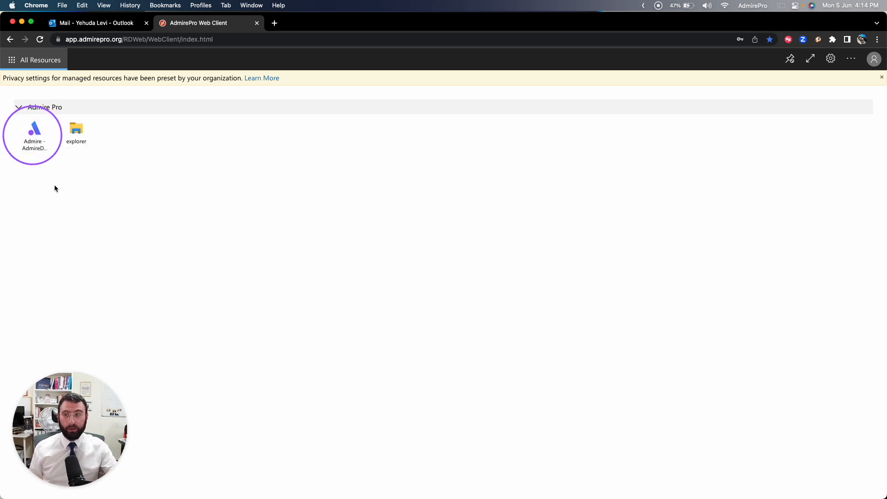
left_click(78, 130)
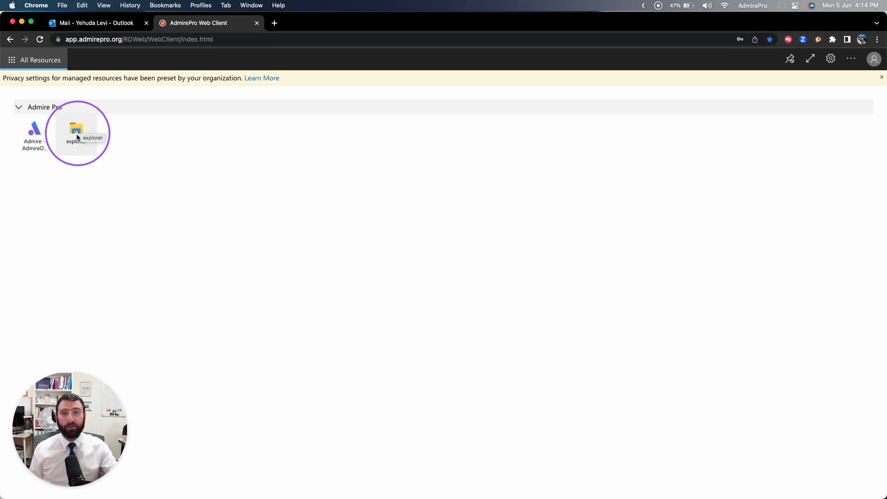
left_click(35, 133)
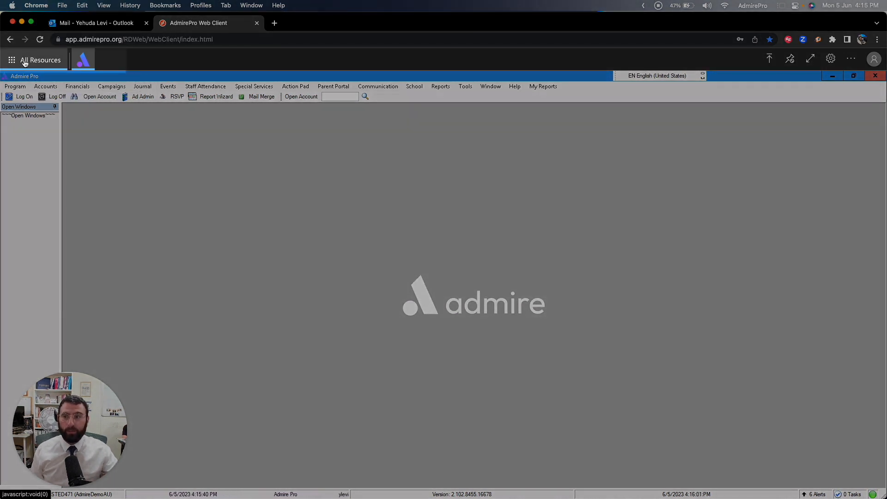
Step: Unpin the web client's navigation bar so it hides, and bring it back pinned above the Admire window
mouse_move(86, 66)
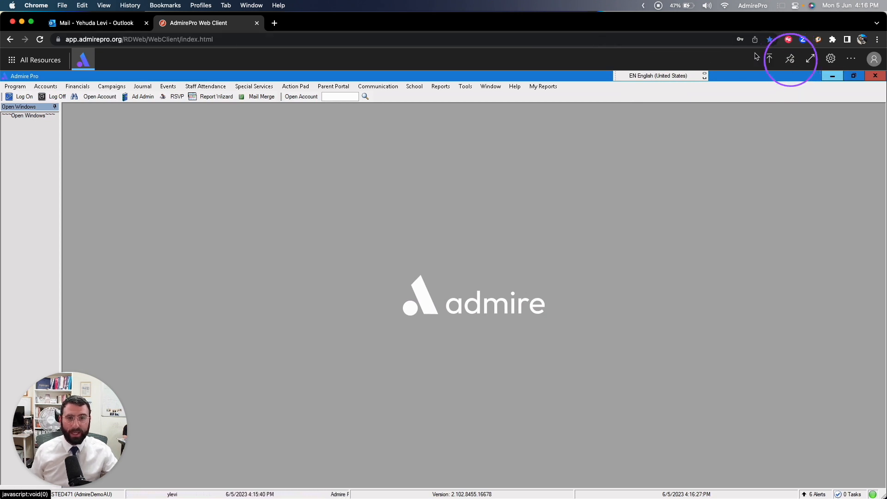
left_click(789, 59)
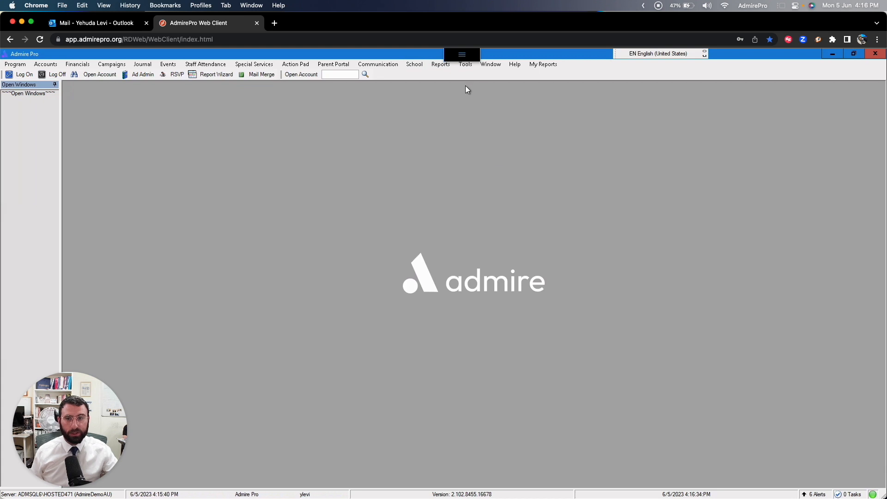
left_click(463, 57)
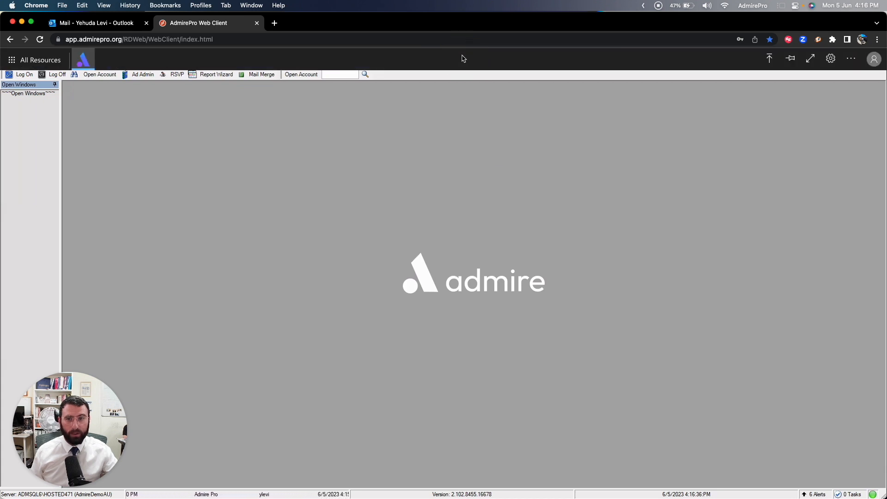
left_click(795, 63)
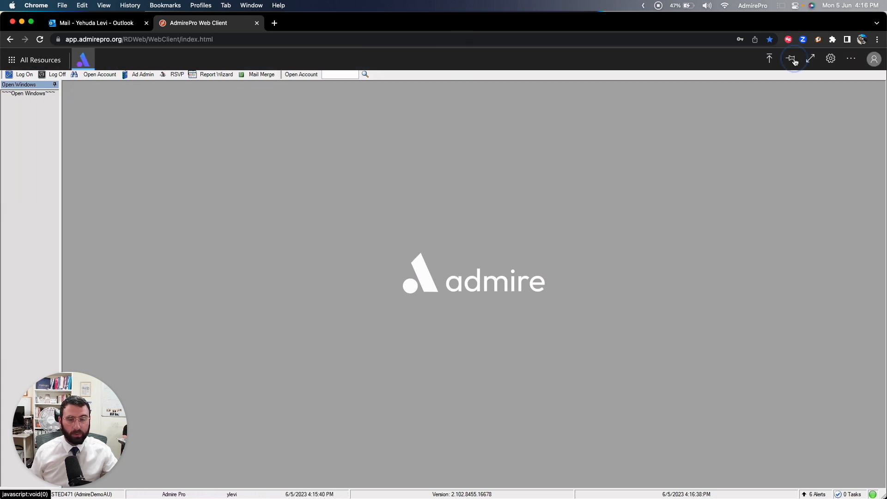
Step: Switch the web client to full screen and launch the explorer resource from All Resources
left_click(811, 60)
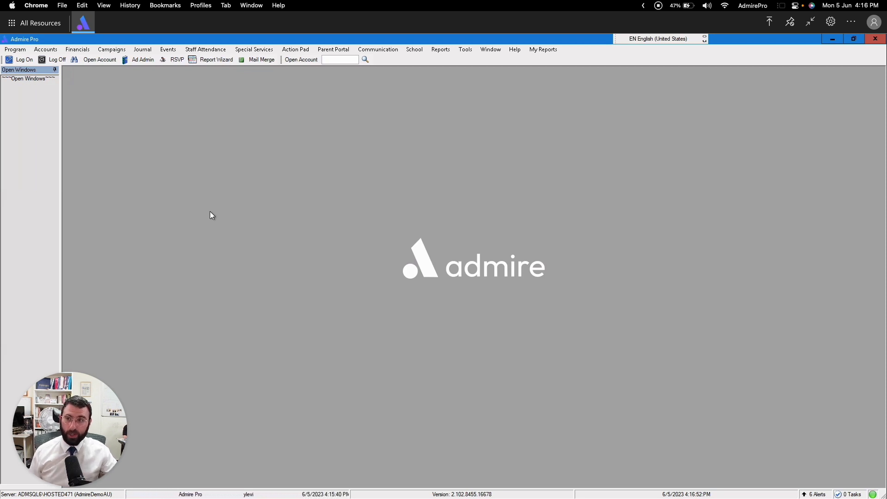
left_click(33, 25)
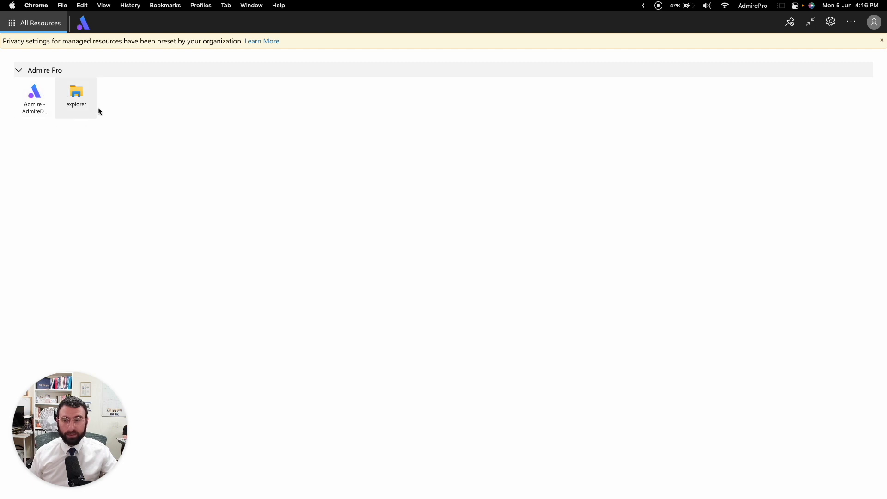
left_click(69, 95)
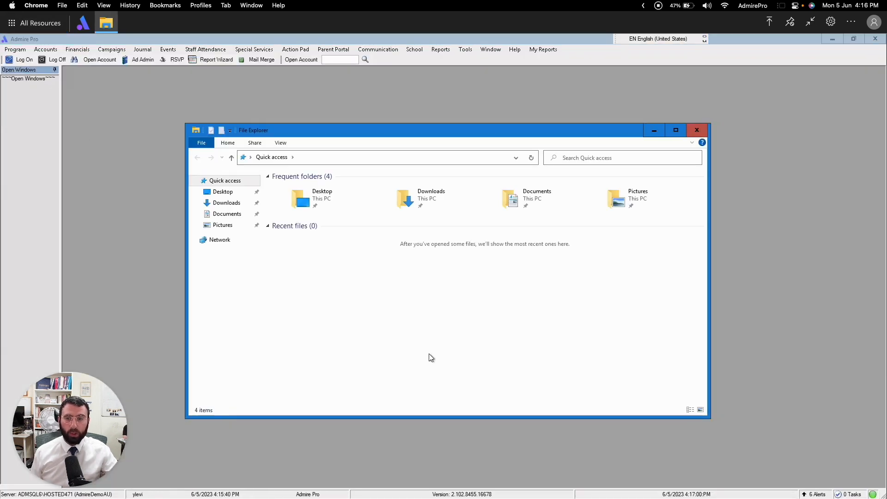
Step: Browse the network to the Remote Desktop Virtual Drive on tsclient, view its folders, and close File Explorer
left_click(219, 240)
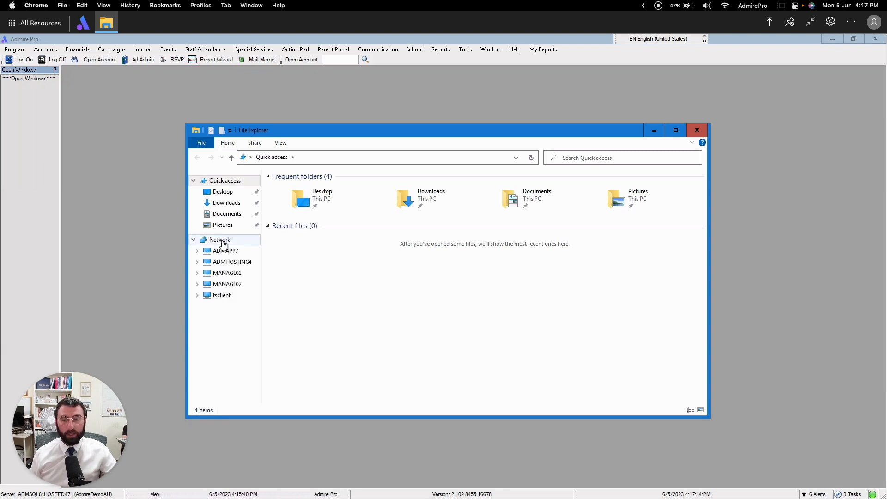
left_click(256, 250)
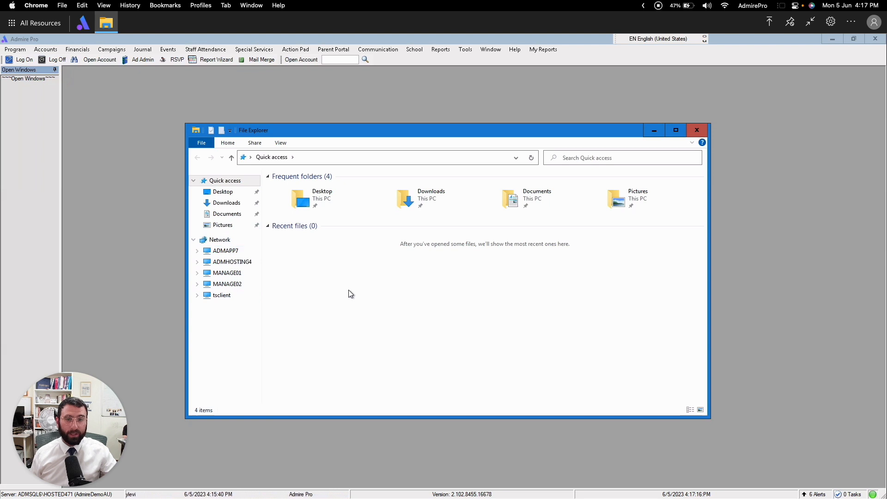
left_click(223, 300)
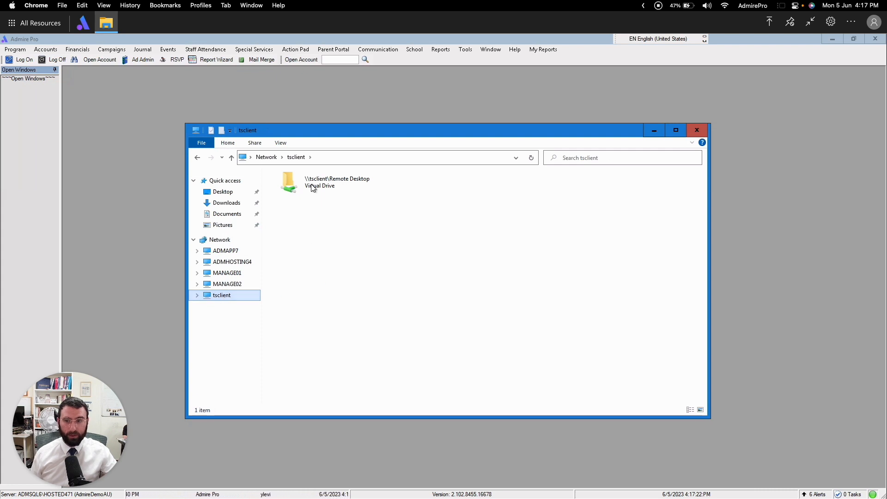
double_click(313, 183)
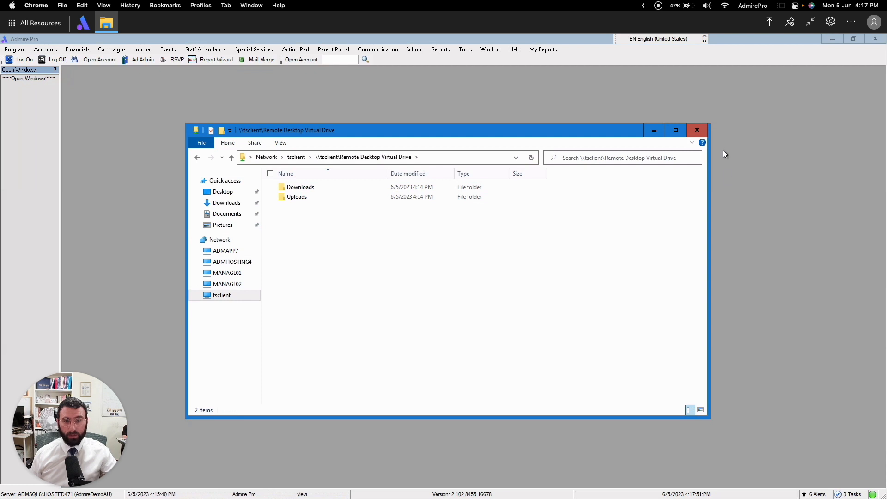
left_click(695, 132)
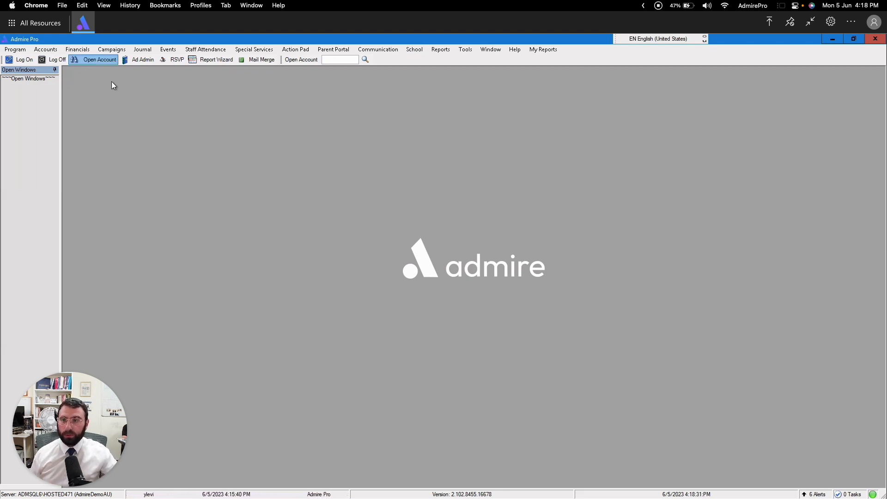
Step: In the Report Wizard, choose the Account Event Overview report and apply filter 12
left_click(209, 61)
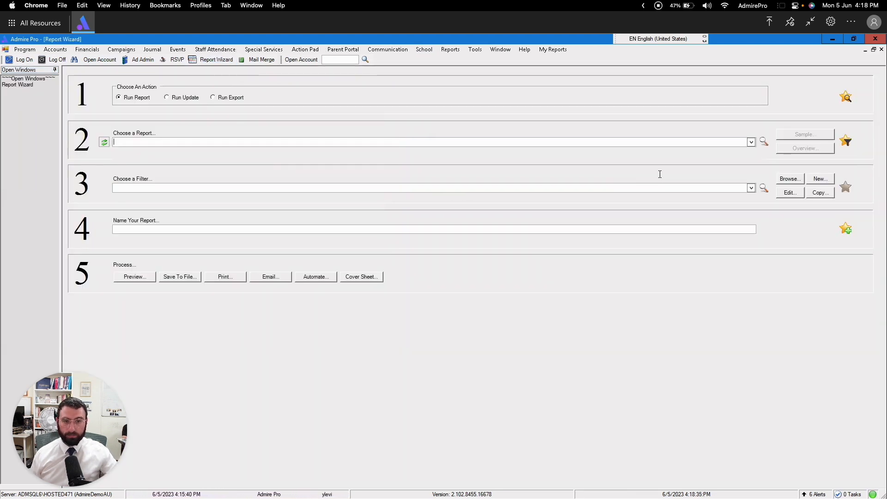
left_click(751, 142)
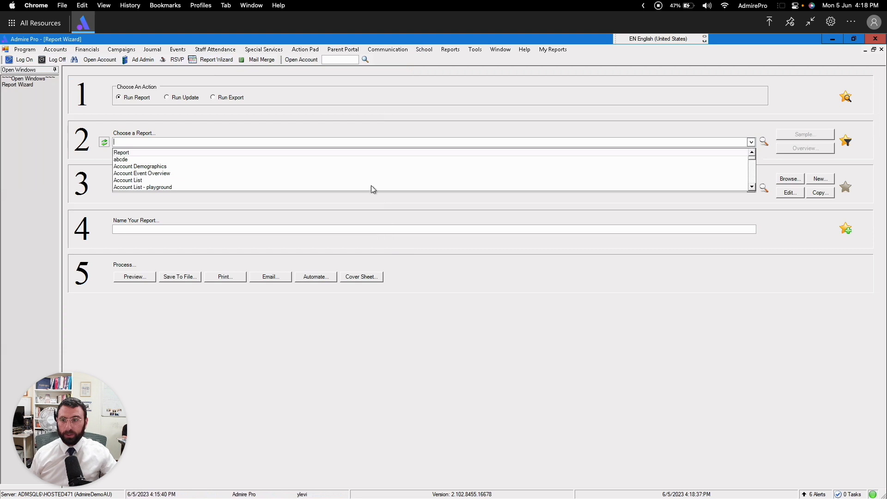
left_click(144, 174)
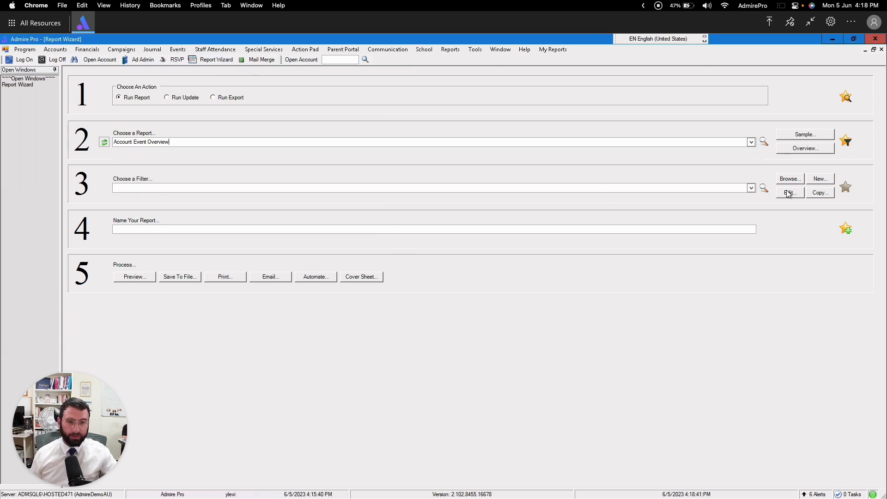
left_click(750, 188)
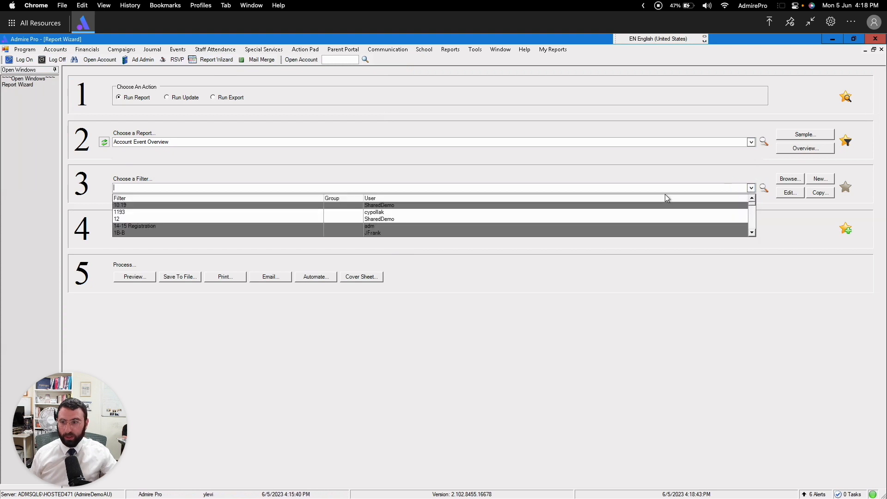
left_click(124, 220)
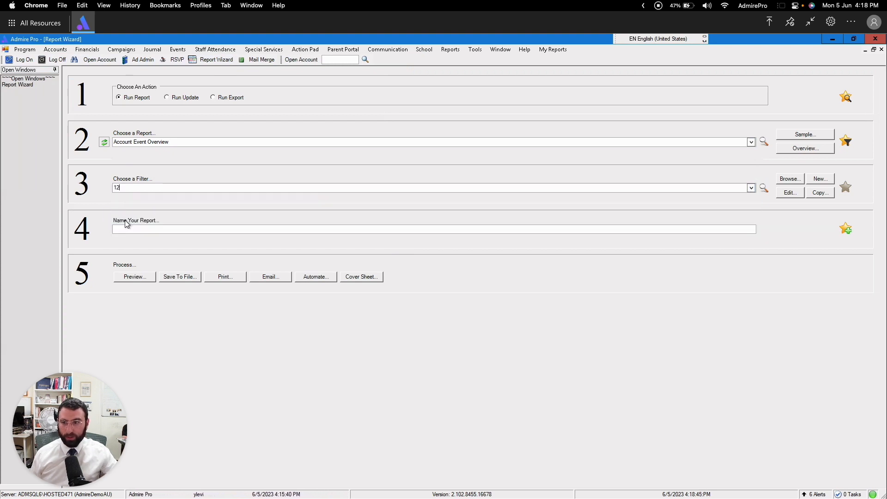
Step: Name the report "Hello" and print it
left_click(128, 230)
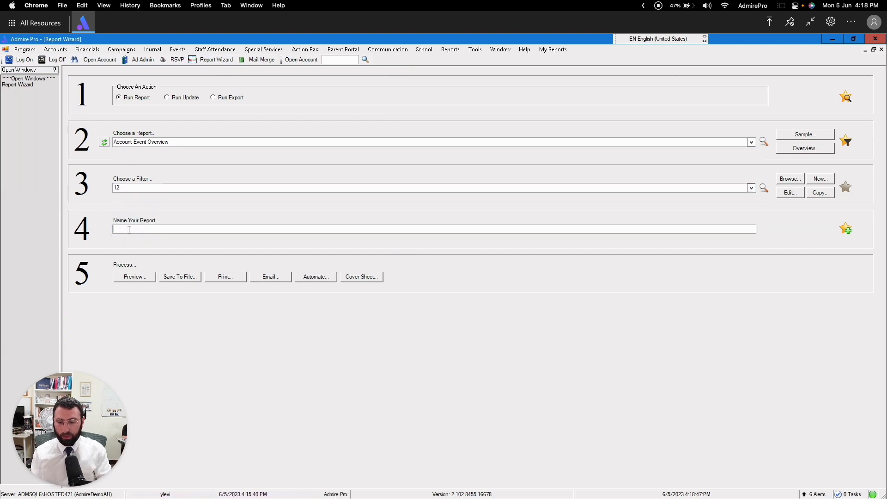
type("Hello")
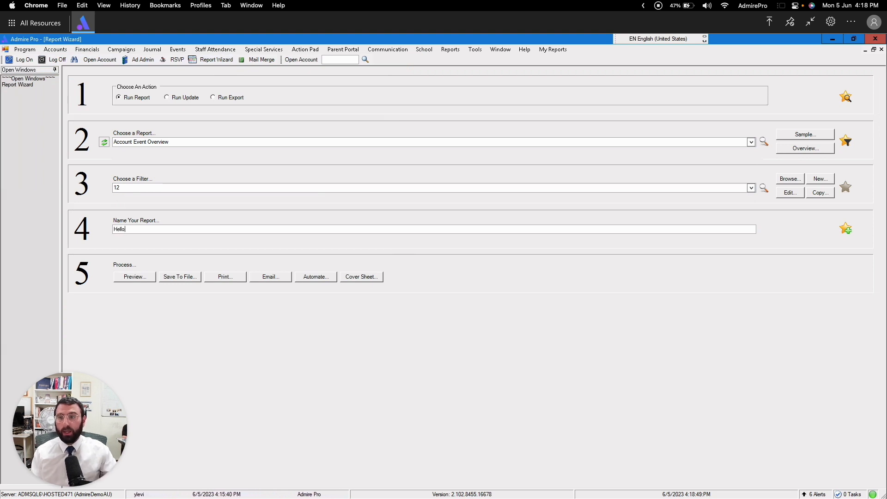
left_click(223, 278)
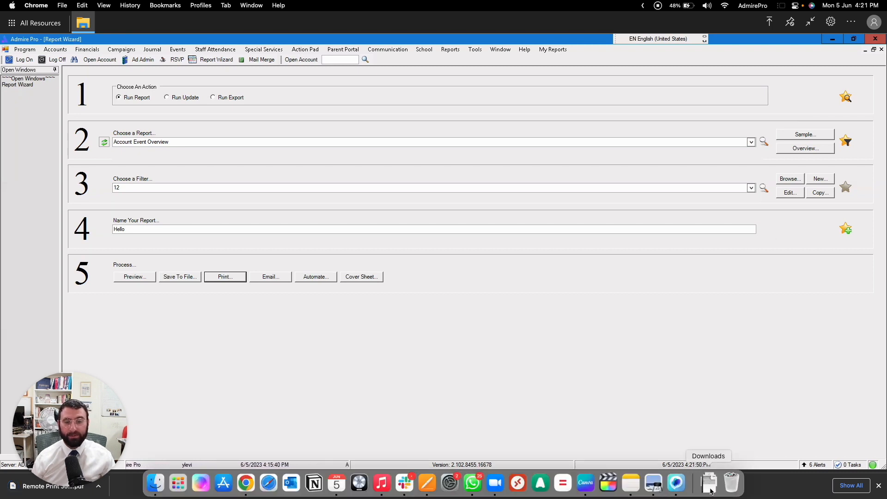
Step: Open the downloaded Remote Print Job PDF and look through the page thumbnails of the Account Event Overview report
left_click(712, 492)
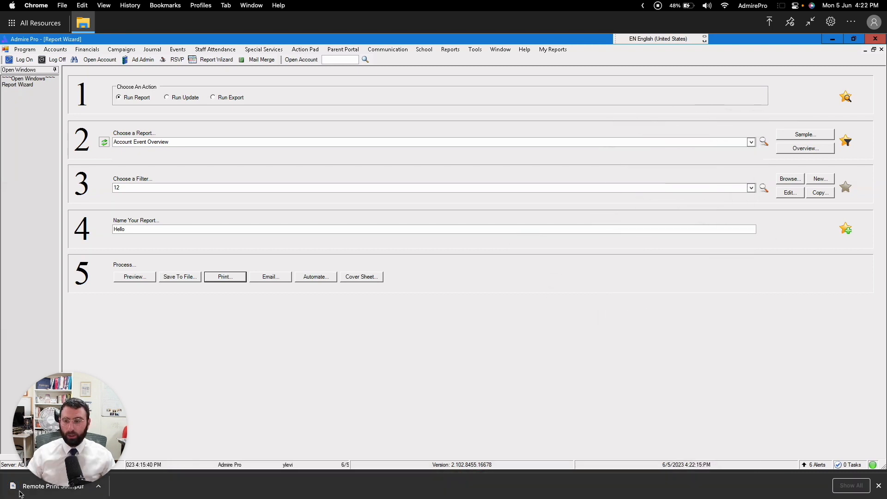
left_click(21, 492)
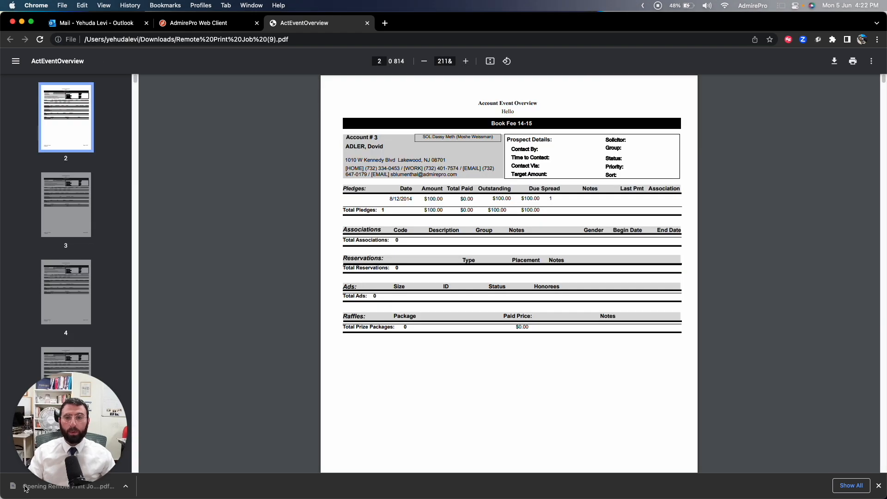
scroll(69, 161, "down", 8)
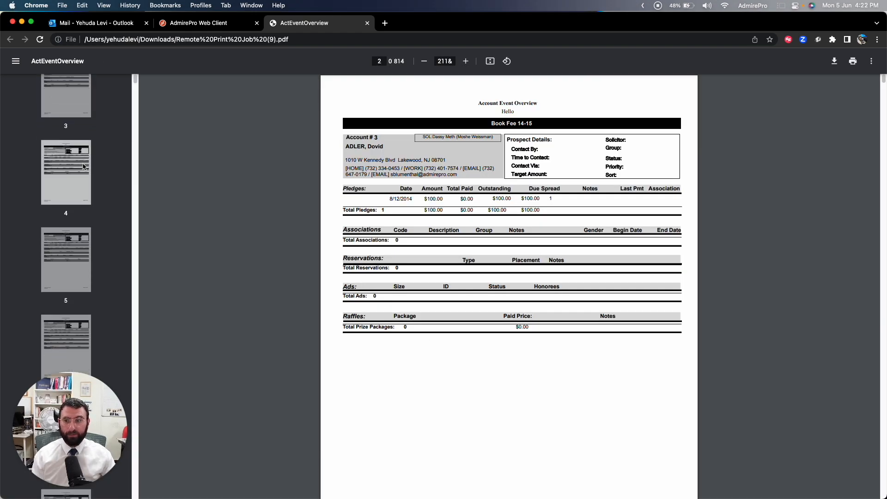
scroll(84, 166, "down", 20)
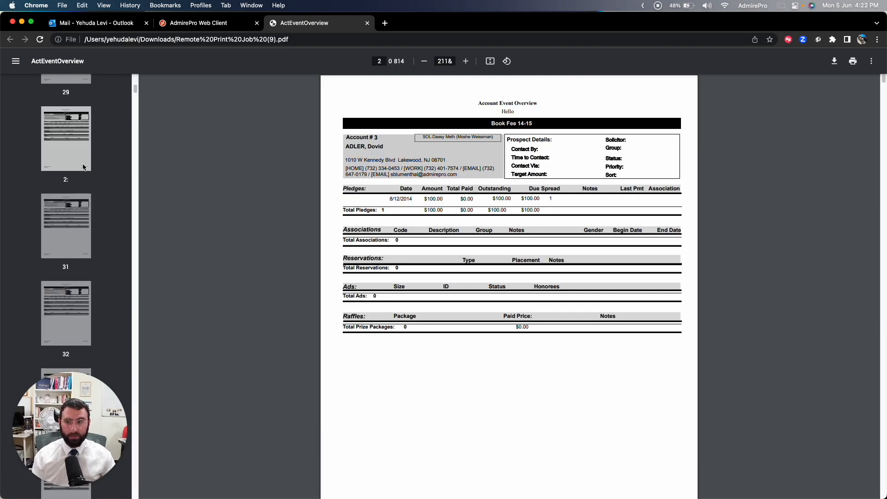
scroll(84, 166, "down", 6)
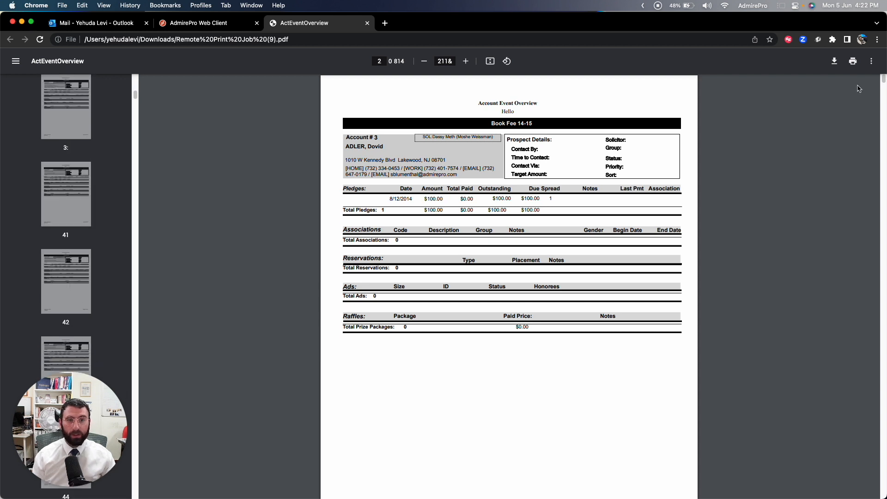
Step: Bring up the print options for the Account Event Overview PDF and cancel without printing
left_click(853, 62)
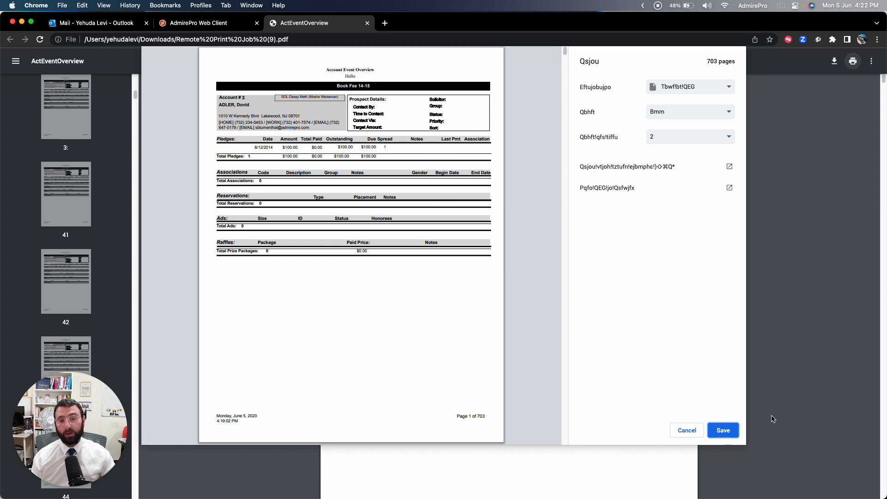
left_click(695, 435)
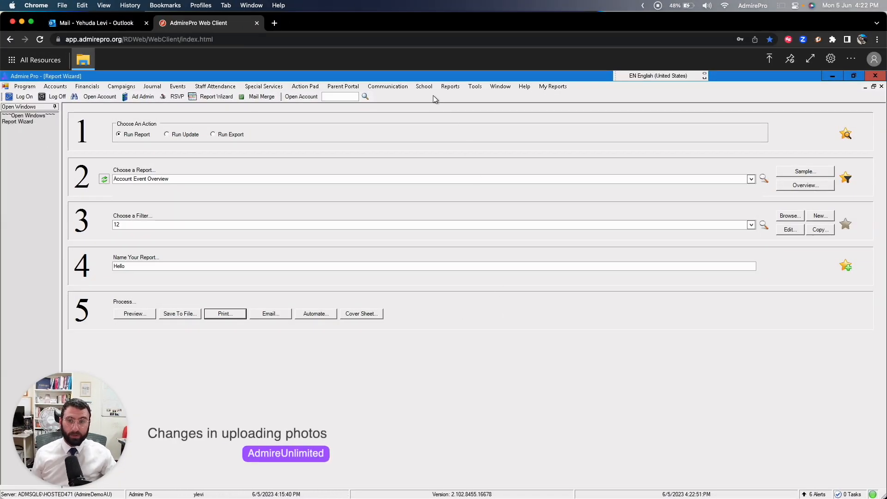
Step: List the current students in the Student Browser and open the second student's details in the Individual Editor
left_click(423, 88)
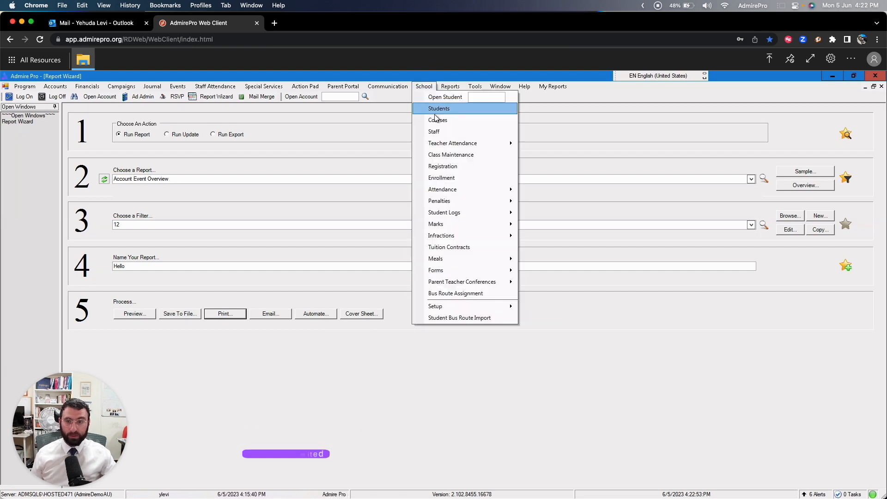
left_click(435, 109)
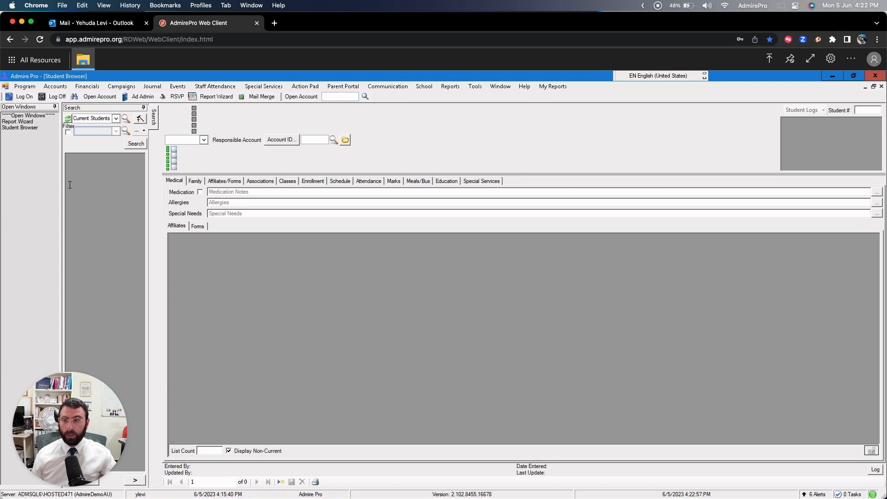
left_click(136, 144)
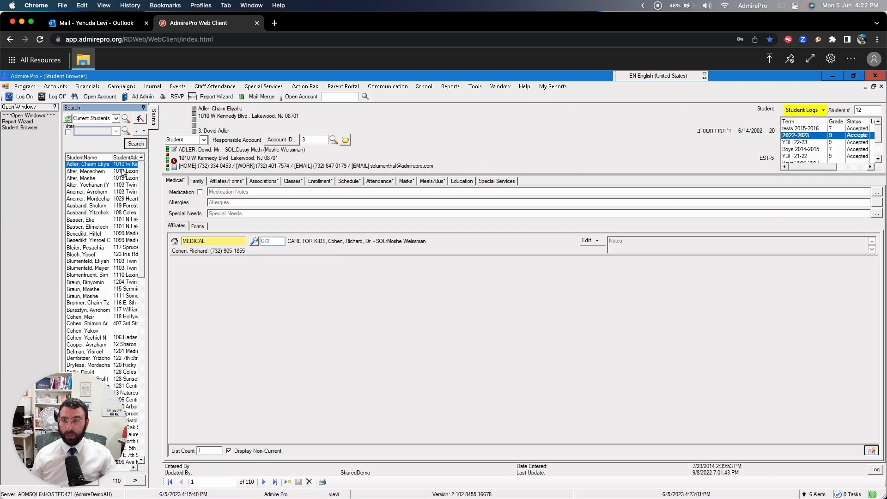
left_click(91, 172)
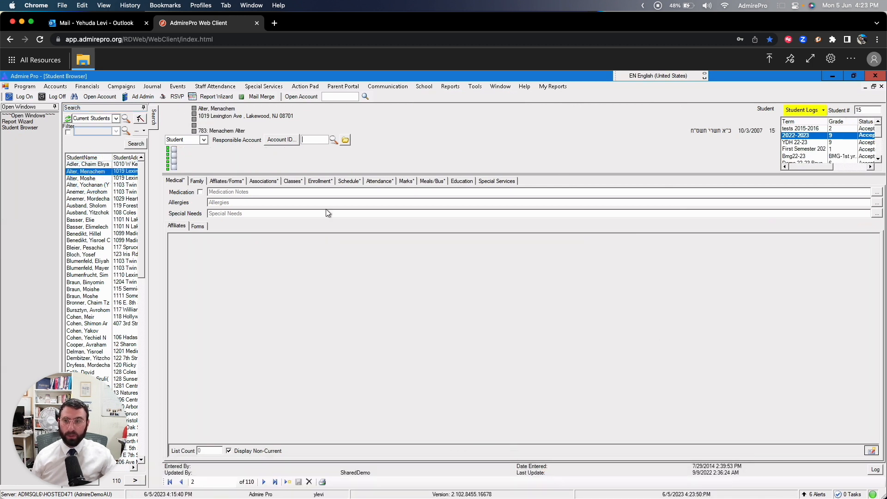
right_click(181, 118)
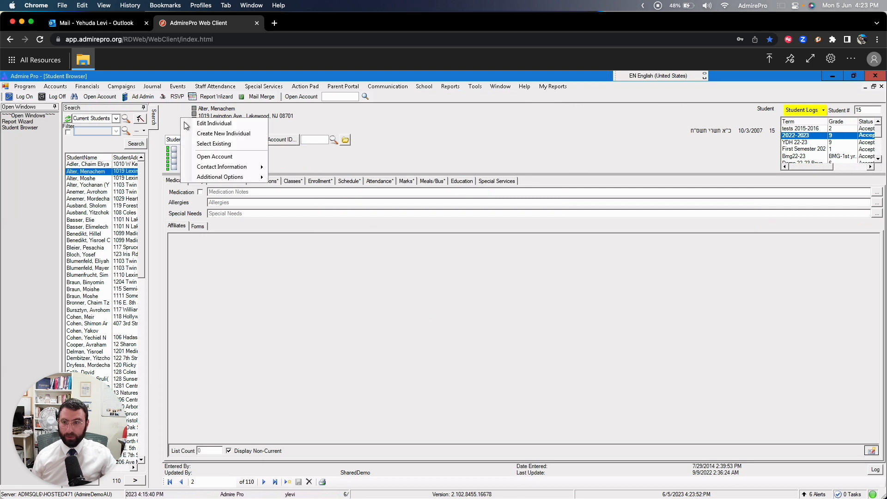
left_click(213, 123)
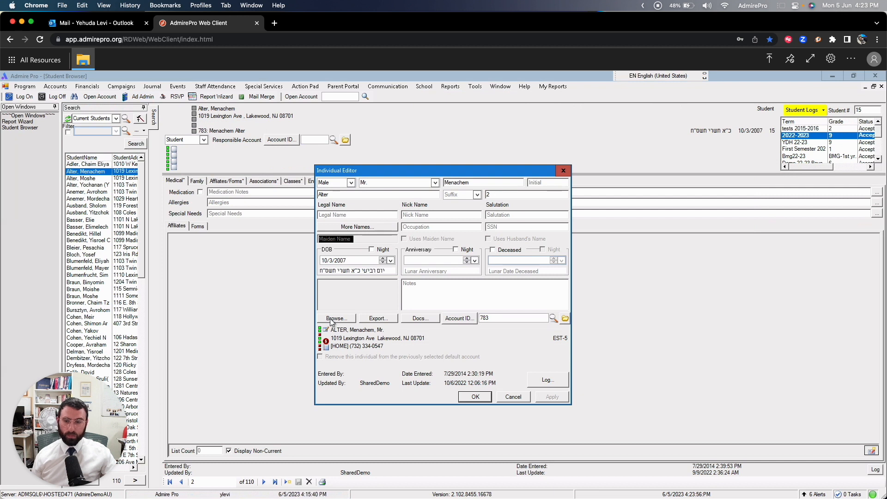
Step: View the remote Desktop folder in the student's image picker and cancel the selection
left_click(336, 318)
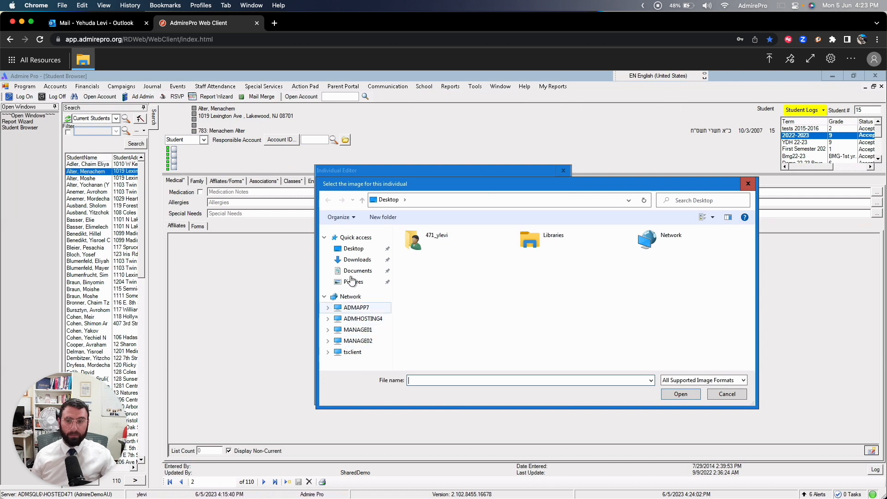
left_click(354, 250)
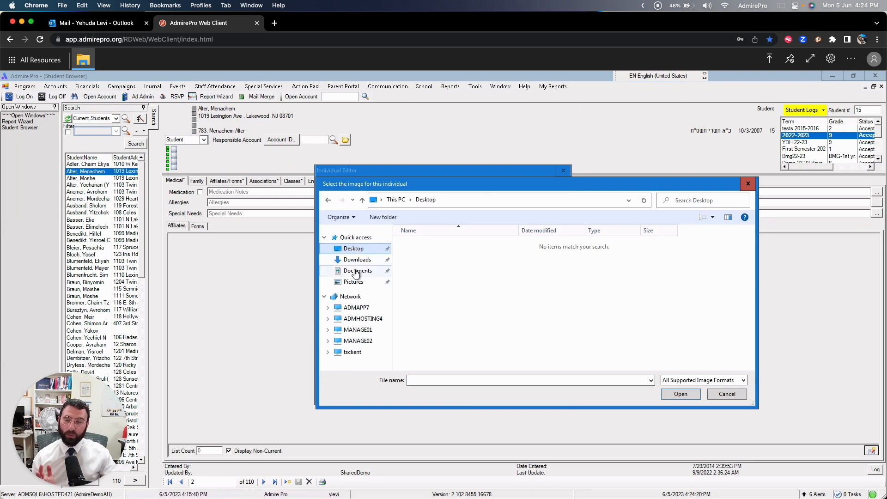
left_click(713, 396)
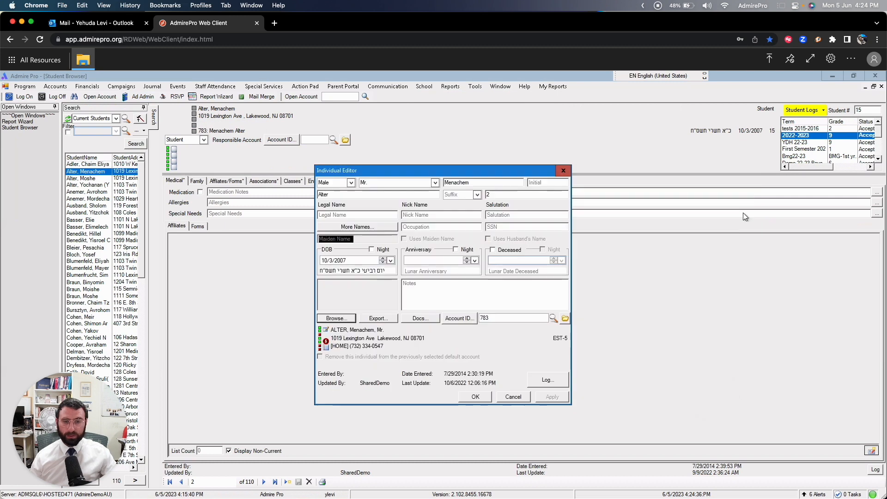
Step: Upload the JPEG photo ending in _0587 from the local Downloads folder to the Remote Desktop Virtual Drive
left_click(769, 61)
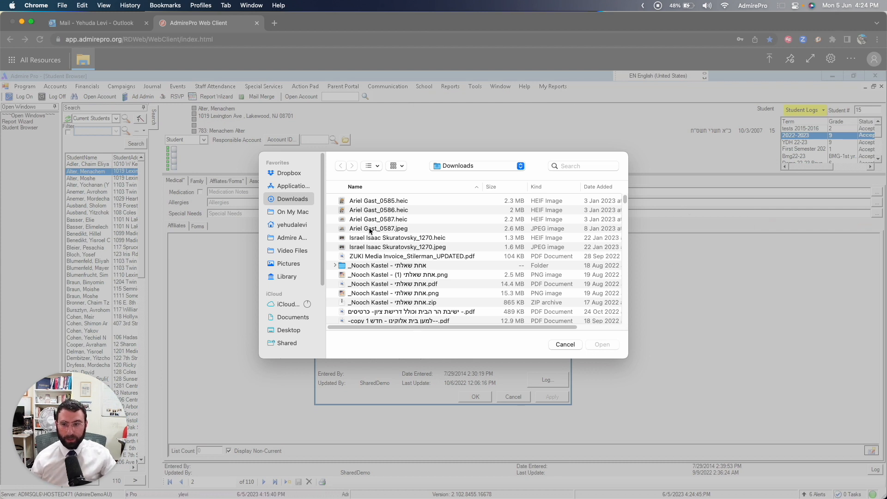
left_click(394, 230)
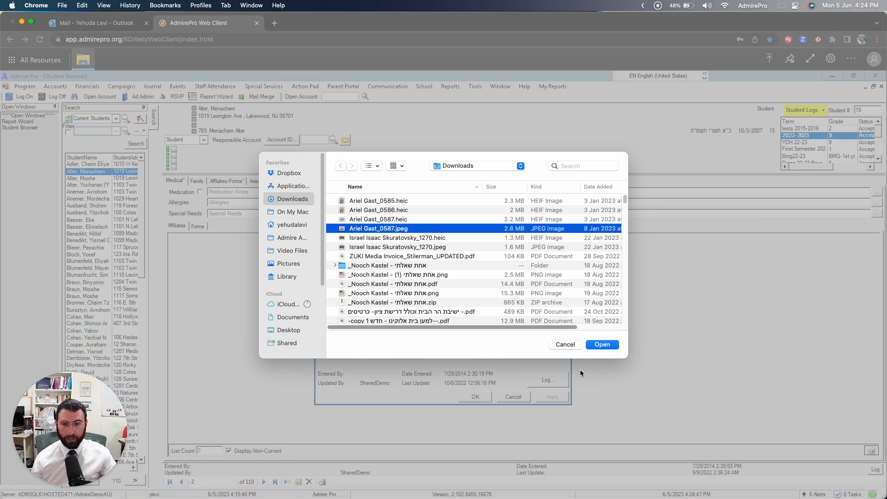
left_click(602, 347)
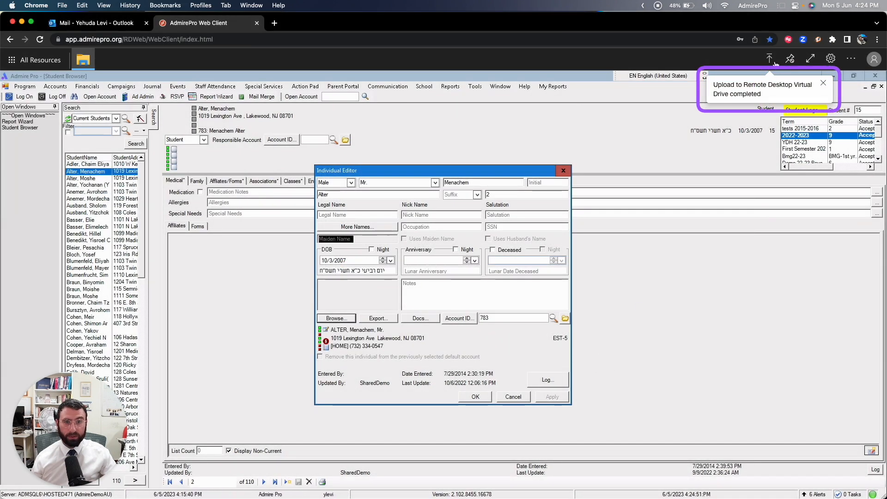
Step: Try to import the photo from the Uploads folder on tsclient's Remote Desktop Virtual Drive as the student's image, and cancel the Individual Editor
left_click(339, 318)
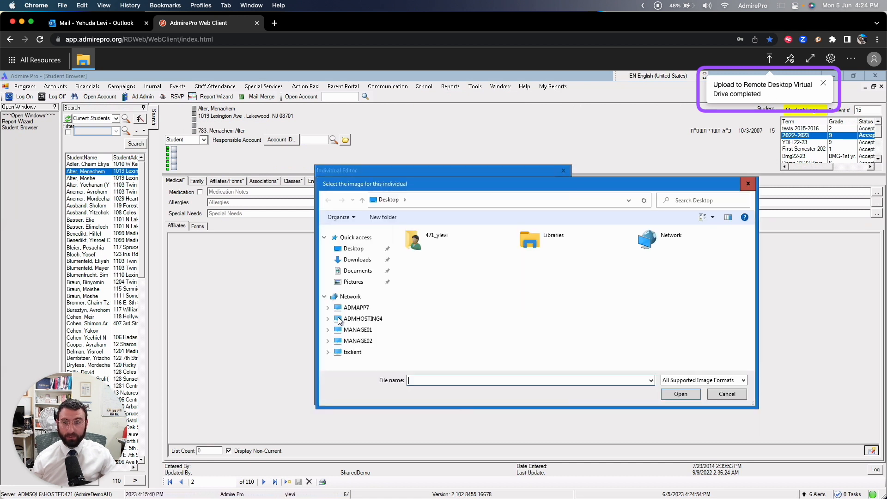
left_click(349, 354)
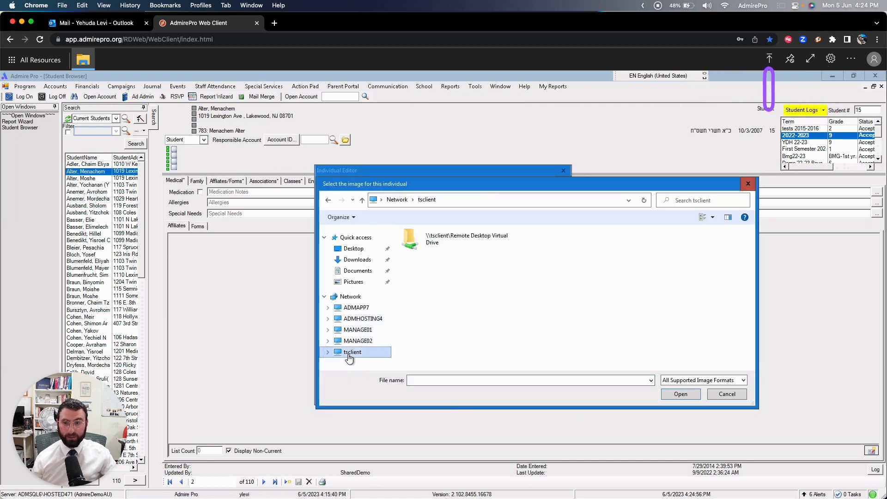
double_click(483, 239)
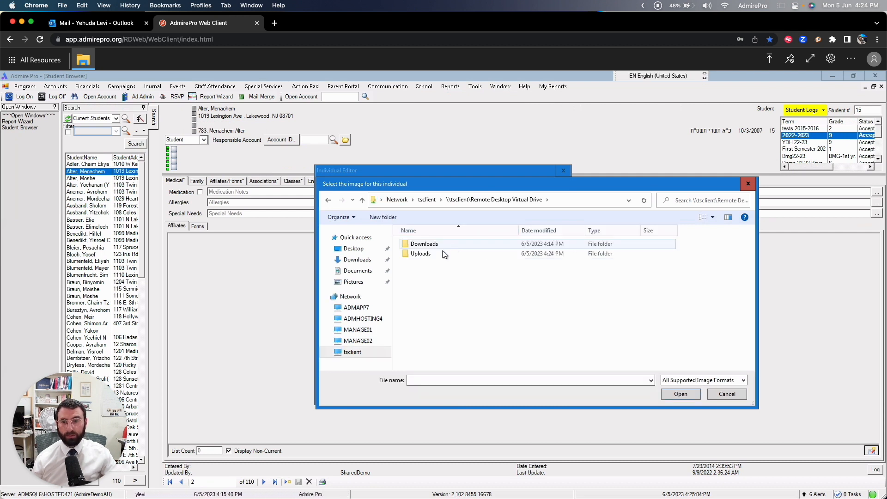
left_click(425, 254)
double_click(424, 254)
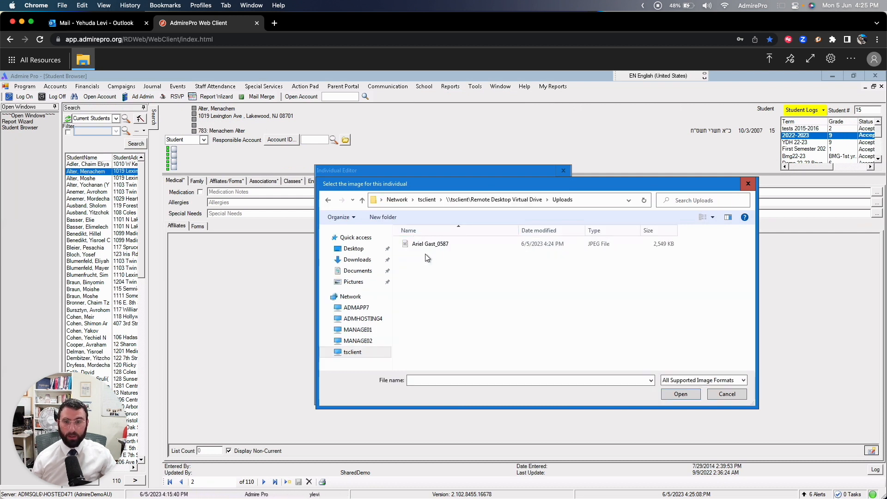
left_click(425, 245)
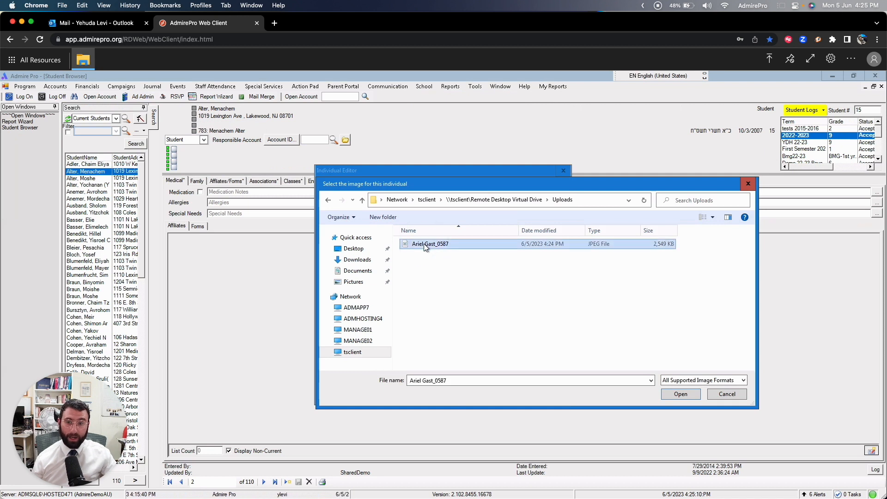
left_click(679, 393)
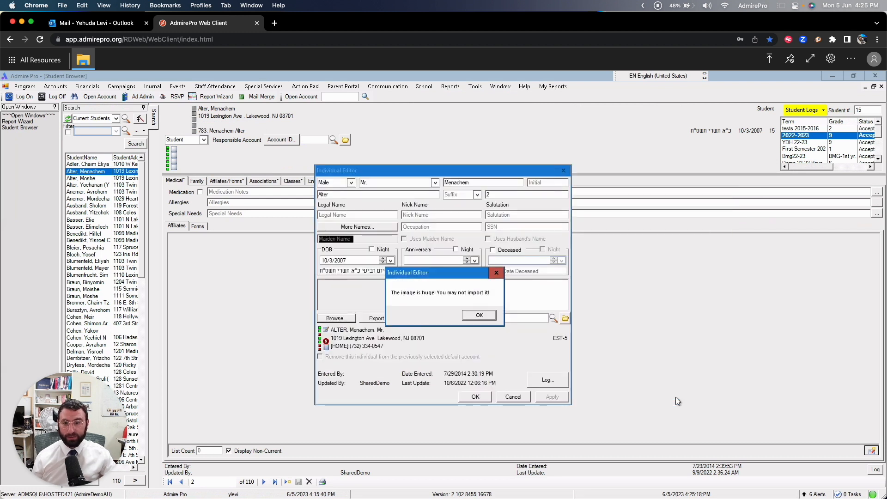
left_click(472, 317)
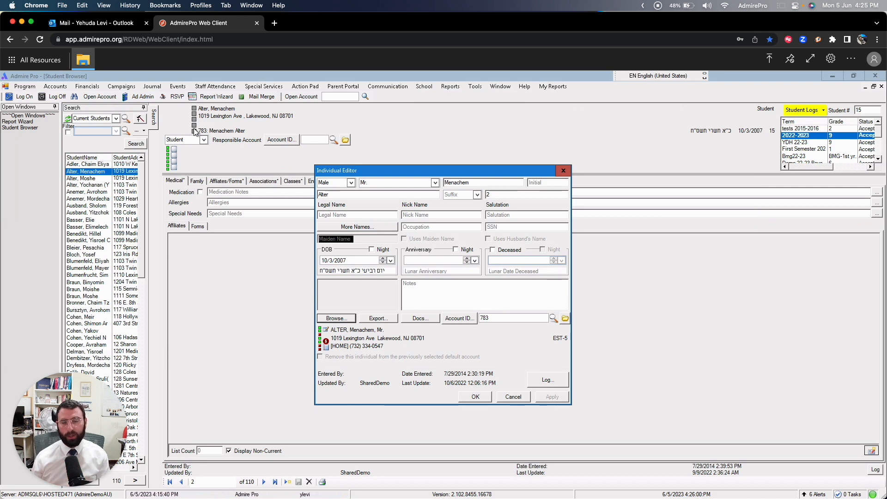
left_click(516, 396)
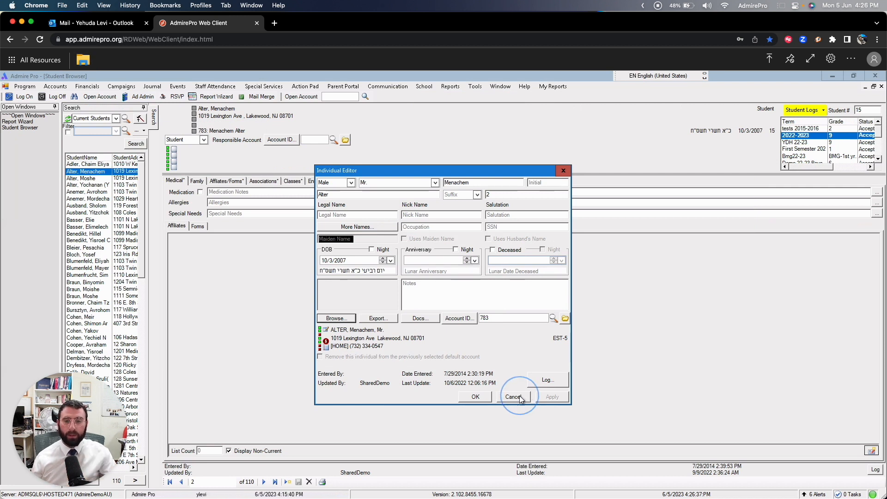
Step: In a new File Explorer, copy the uploaded photo from the Remote Desktop Virtual Drive's Uploads folder to the Desktop folder
left_click(28, 62)
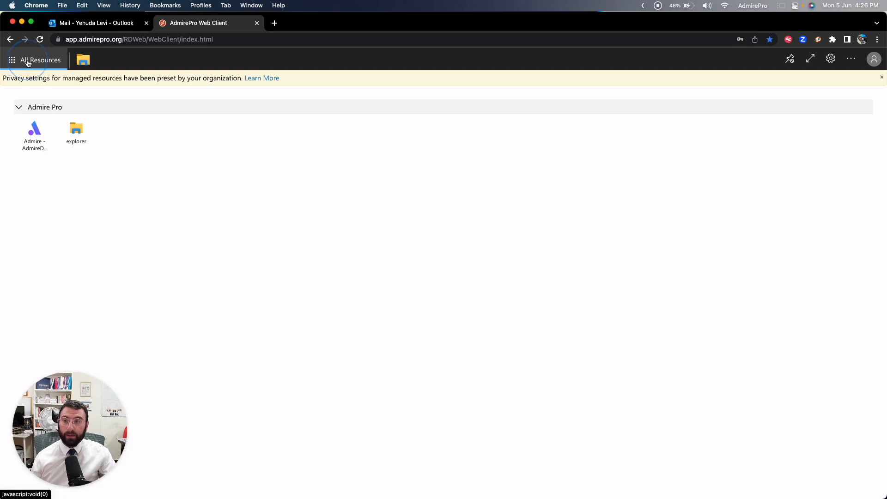
left_click(76, 133)
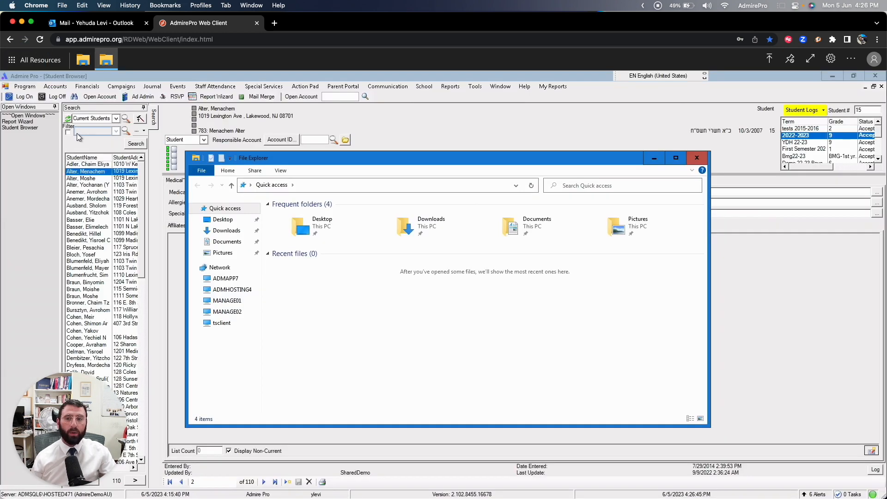
left_click(220, 324)
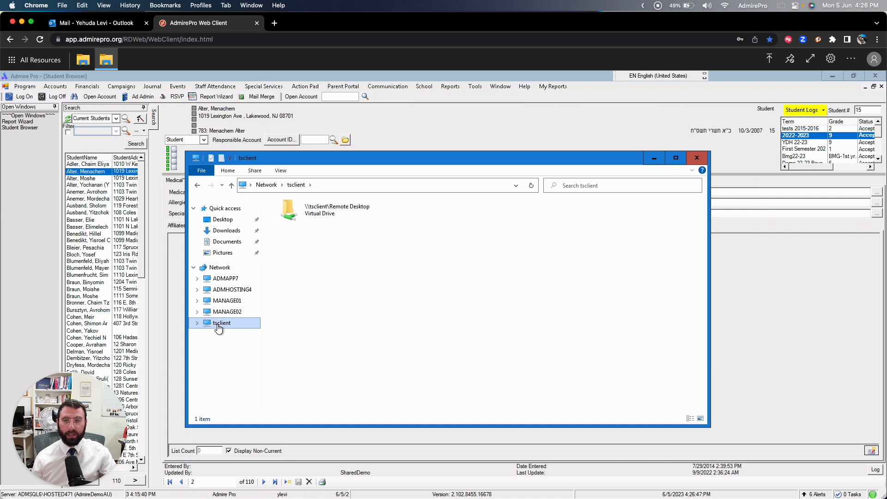
left_click(310, 207)
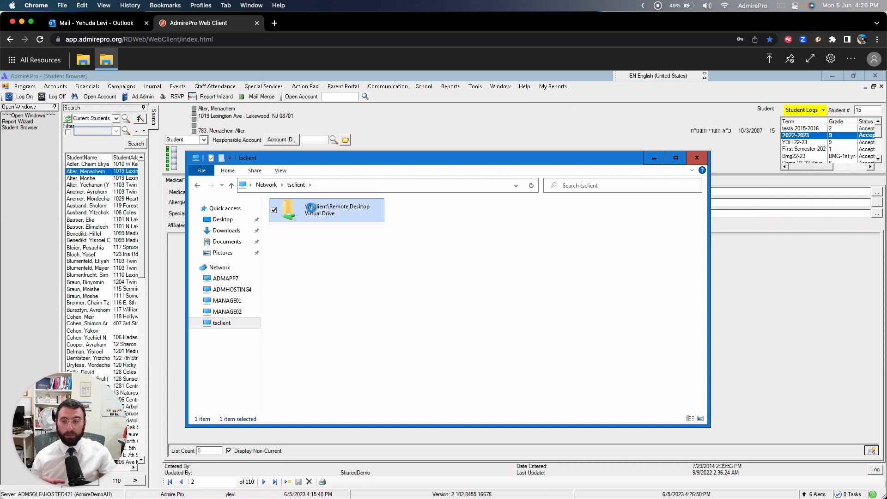
double_click(311, 207)
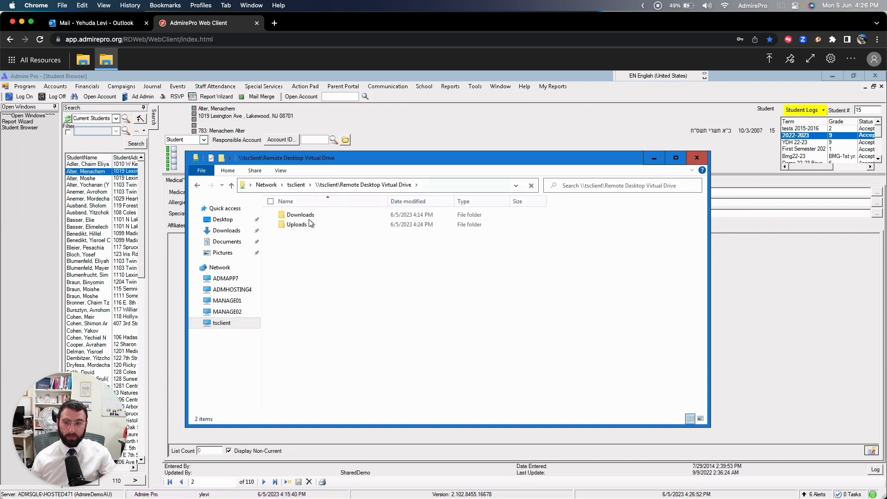
left_click(304, 226)
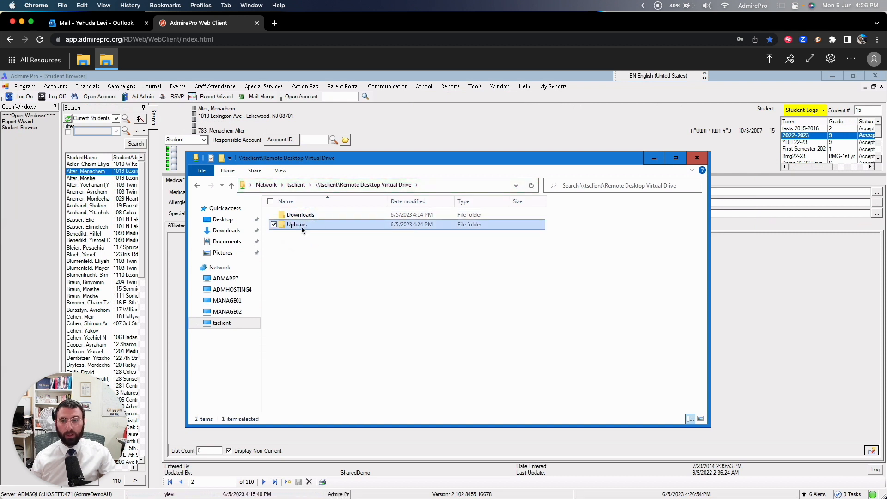
double_click(302, 226)
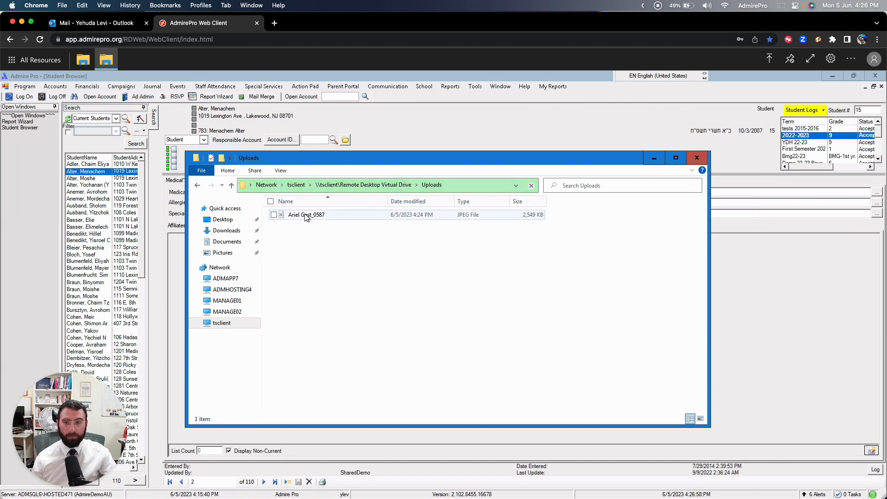
left_click_drag(306, 218, 223, 224)
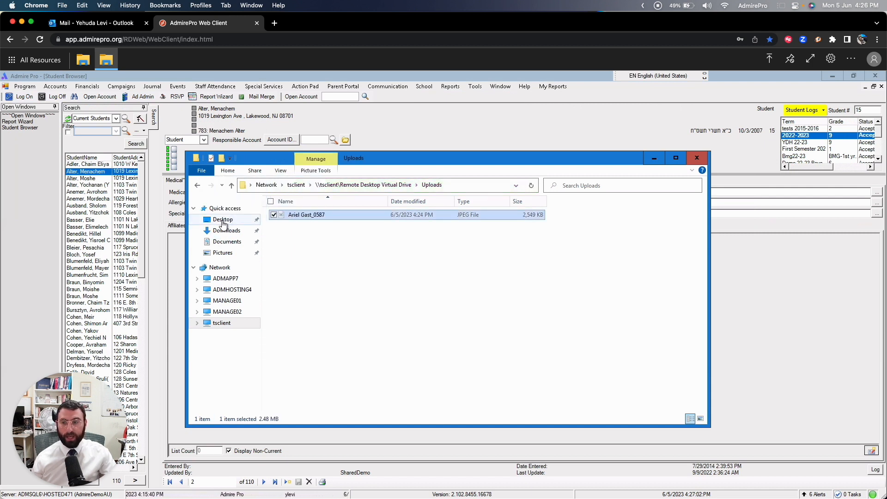
left_click(223, 222)
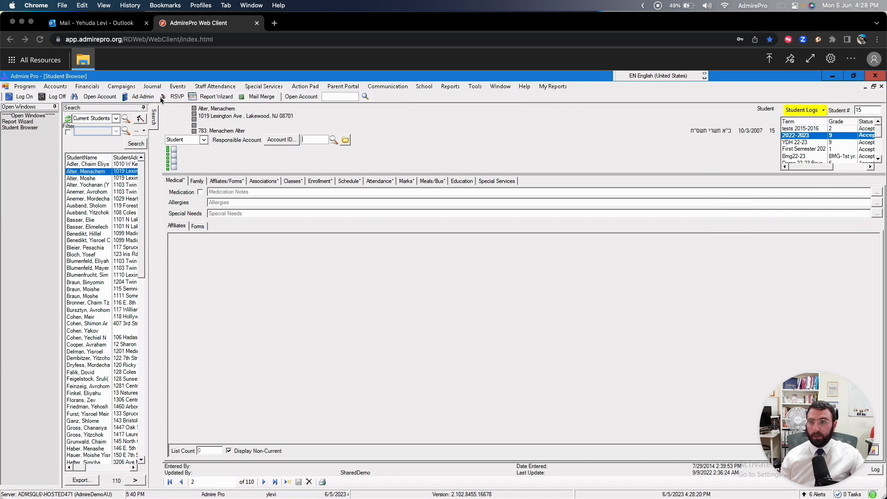
Step: In the Report Wizard, set the action to Run Export and choose the Payment List For QuickBooks Integration export
left_click(215, 99)
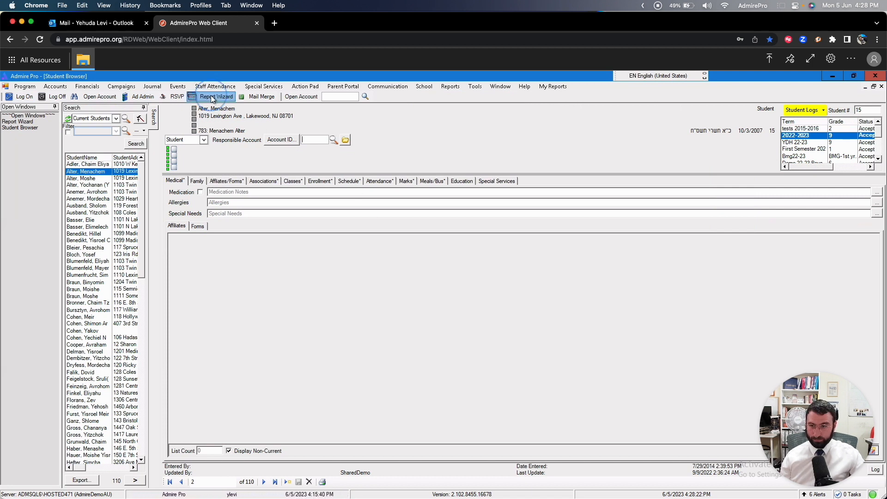
left_click(213, 135)
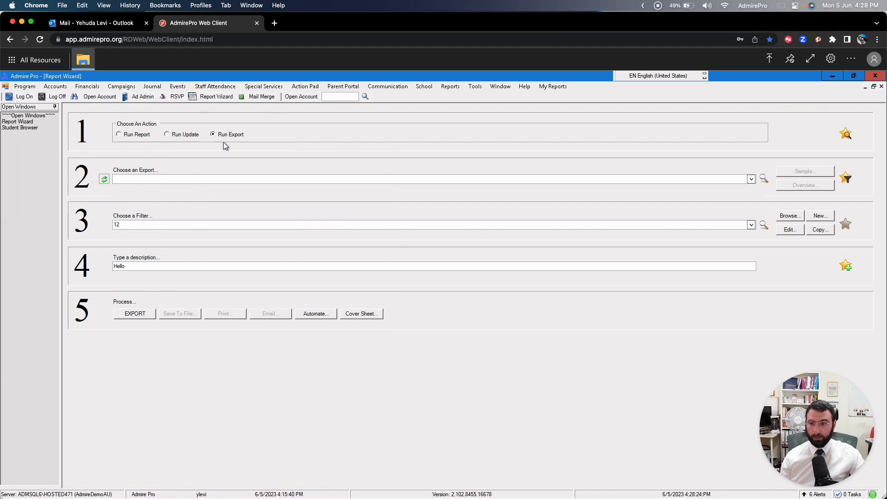
left_click(763, 179)
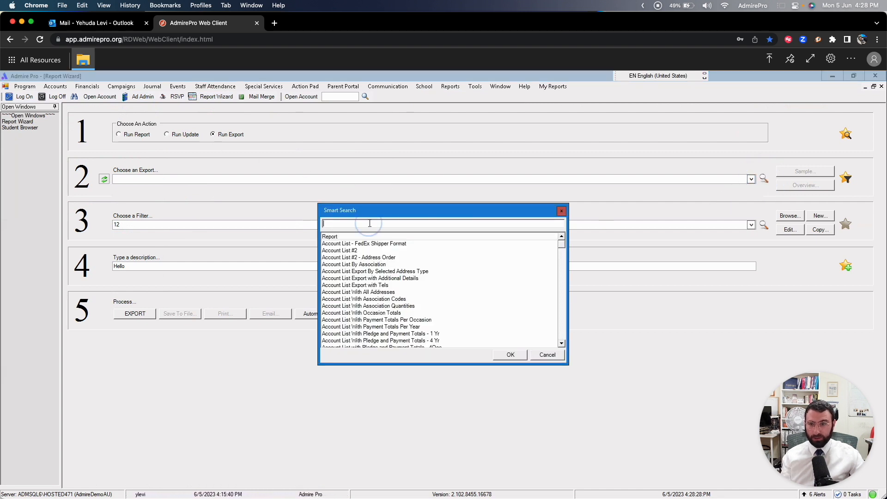
type("qu")
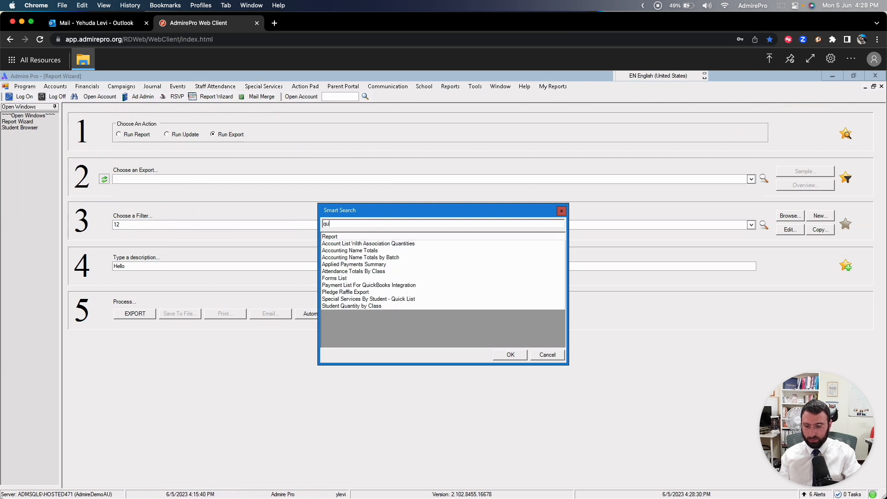
type("ick")
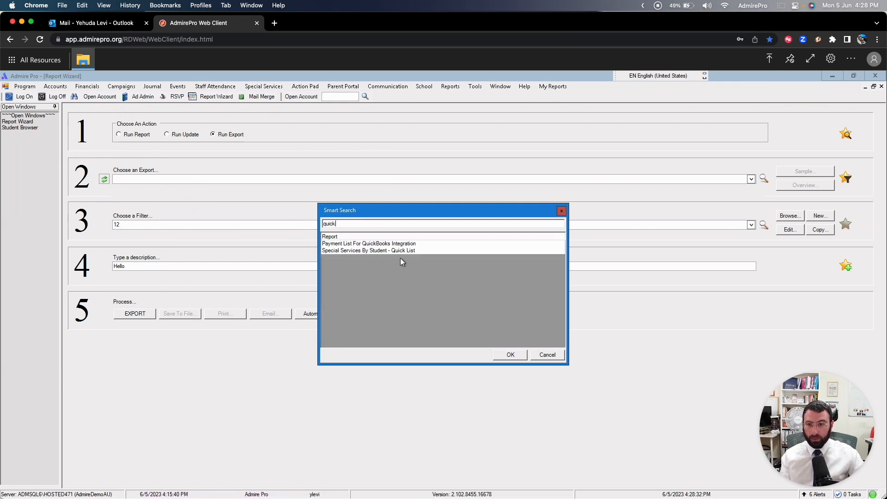
left_click(374, 245)
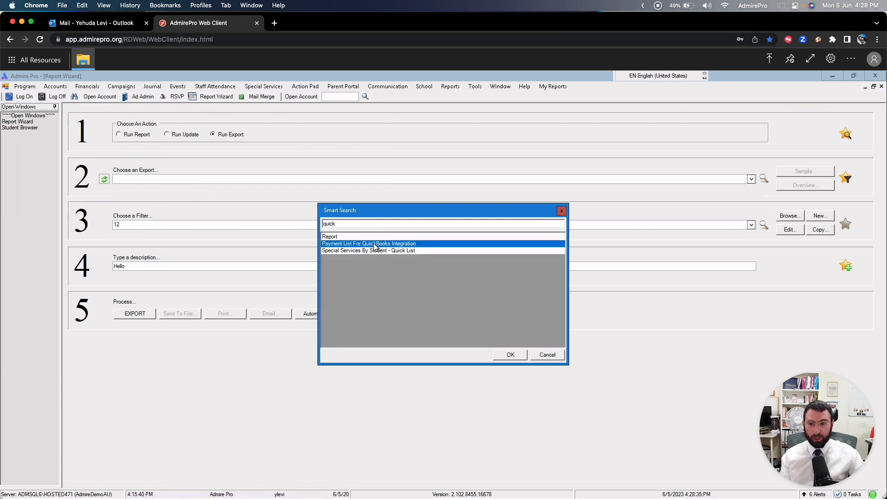
left_click(510, 354)
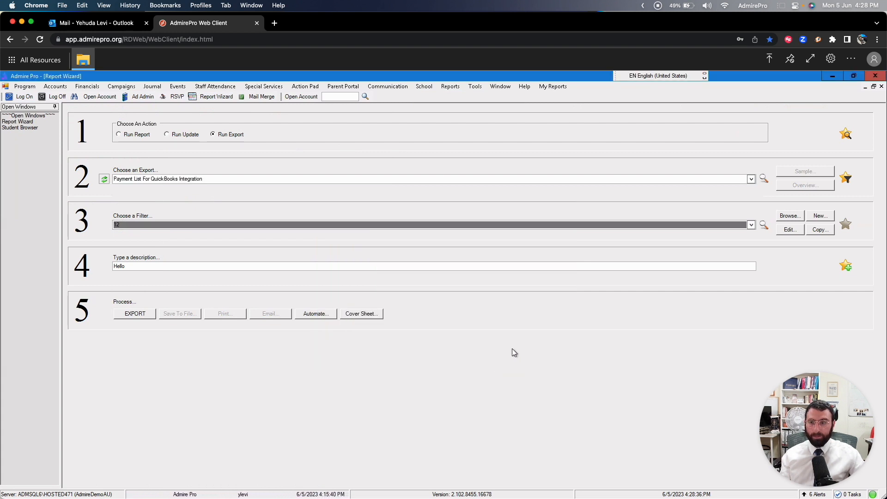
Step: Set the export's filter to 10.19 and run the export
left_click(750, 225)
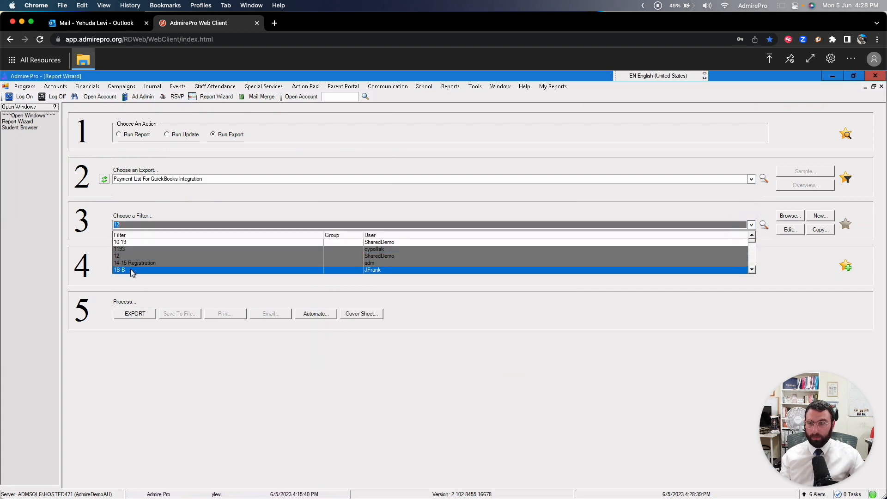
left_click(119, 243)
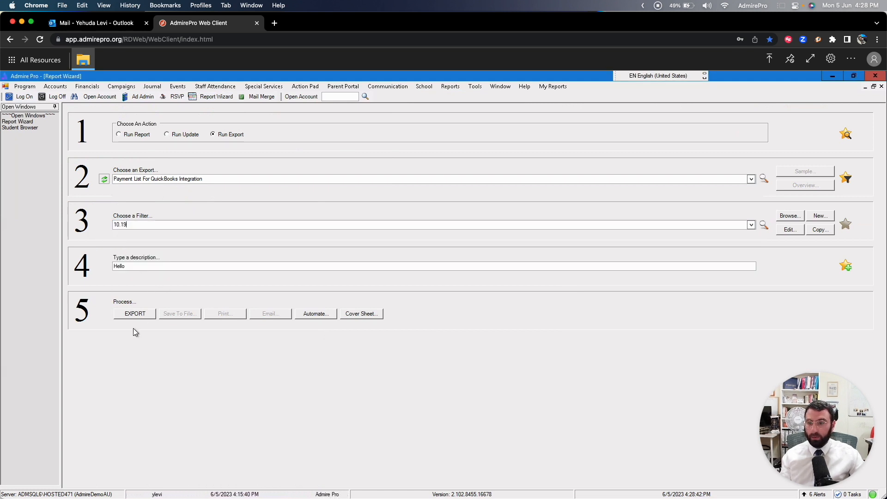
left_click(134, 313)
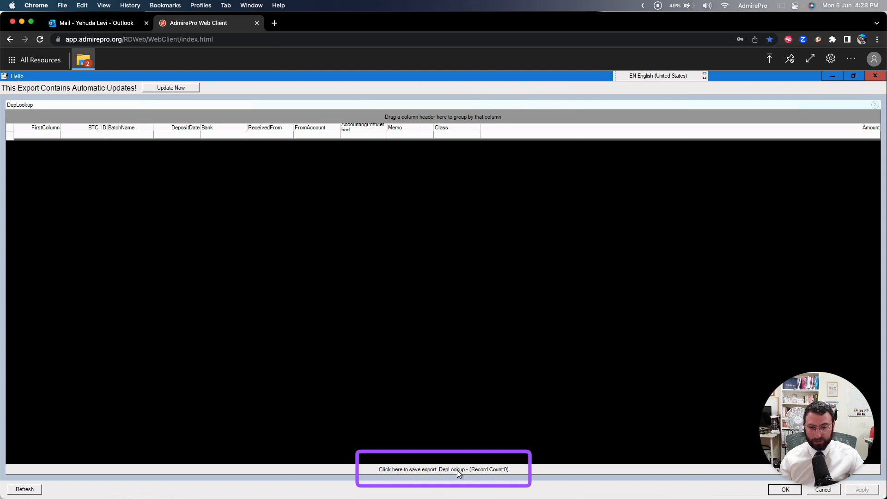
Step: Start saving the DepLookup export and browse to the Downloads folder on tsclient's Remote Desktop Virtual Drive
left_click(422, 469)
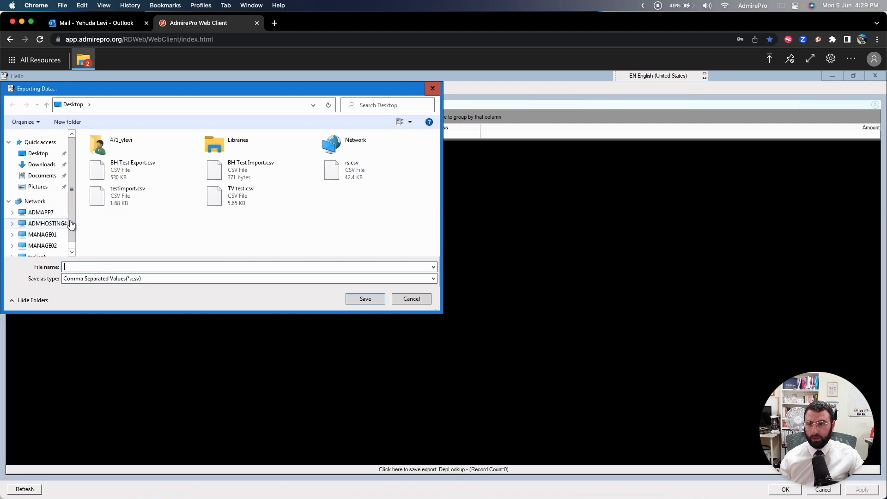
scroll(70, 222, "down", 2)
left_click(40, 238)
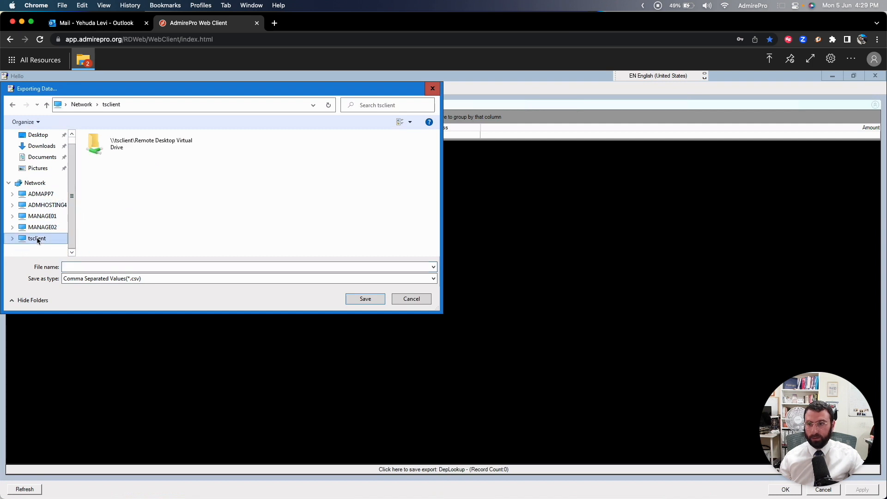
left_click(140, 144)
left_click(139, 140)
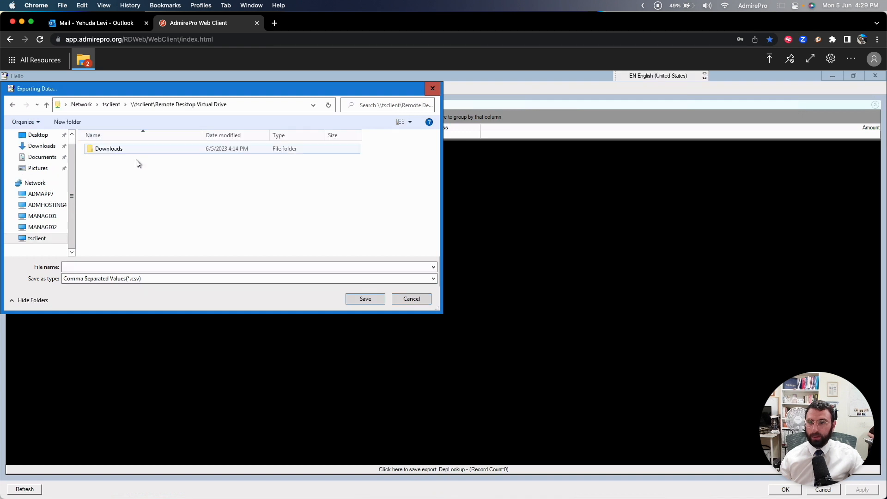
left_click(117, 152)
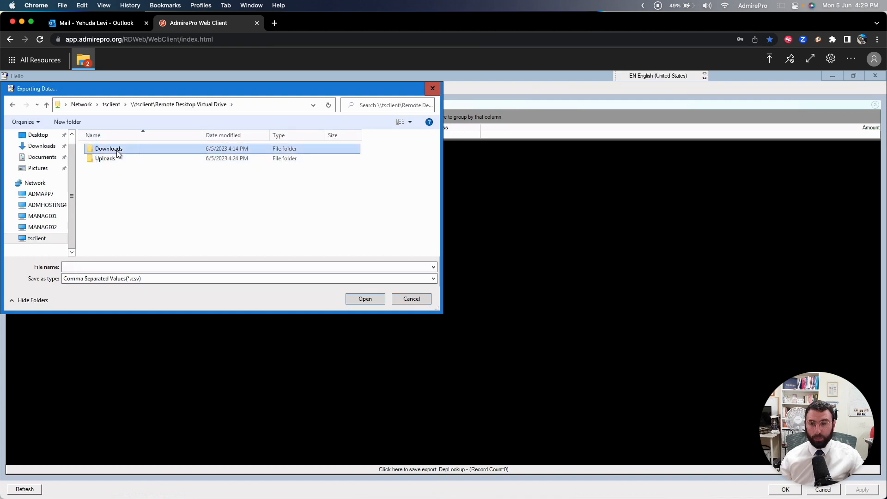
left_click(360, 300)
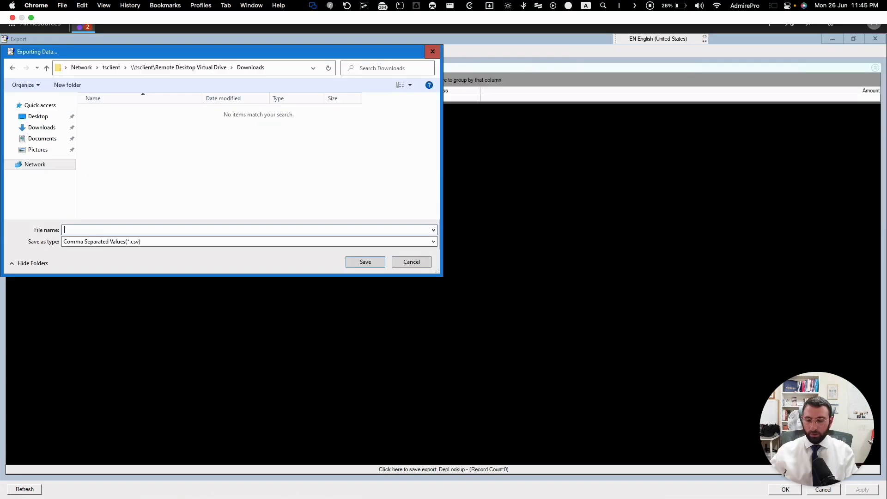
Step: Save the export as a CSV file named Hello, and download and open it on the local computer
type("Hello")
key("Tab")
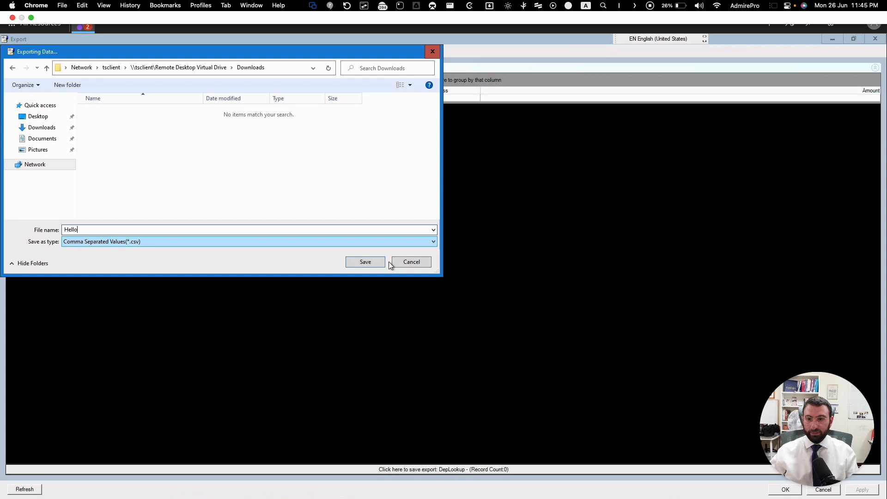
left_click(365, 262)
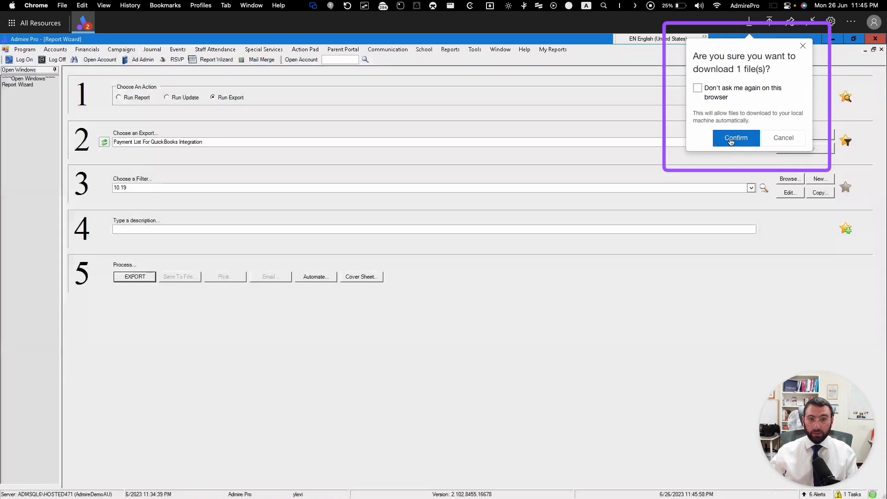
left_click(731, 138)
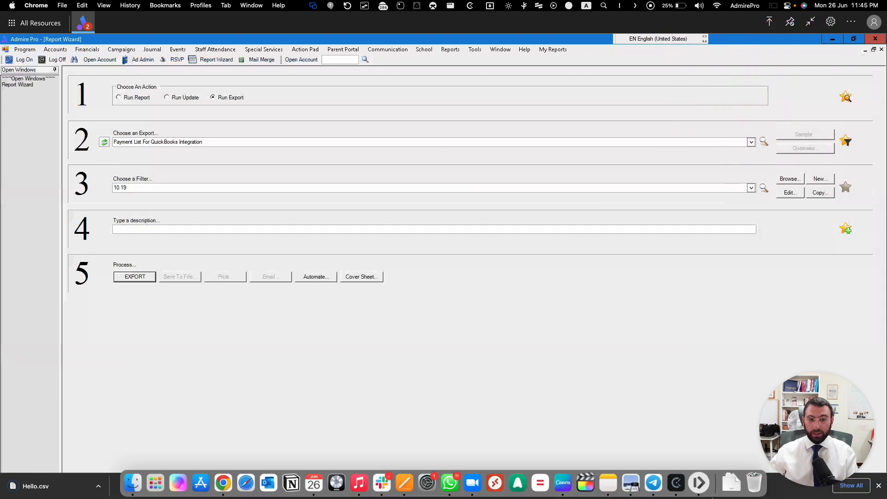
left_click(30, 486)
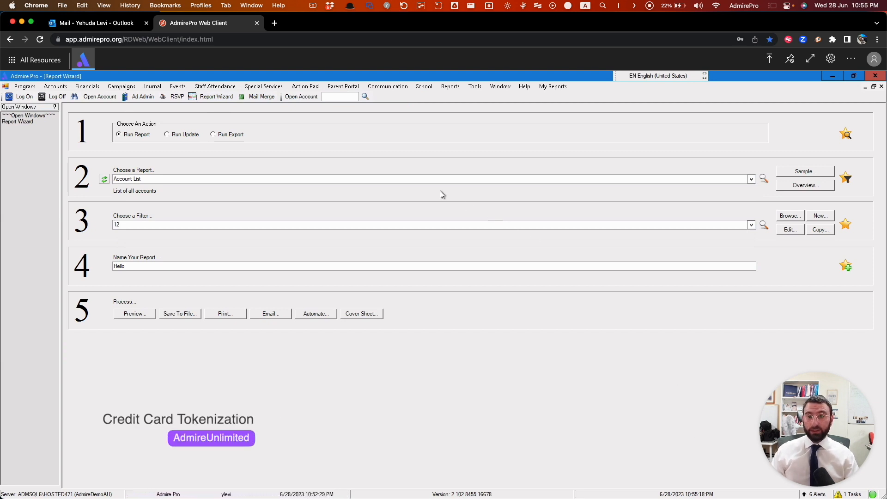
Step: Open the family's account by its account number and display the credit cards stored under its payments
left_click(341, 97)
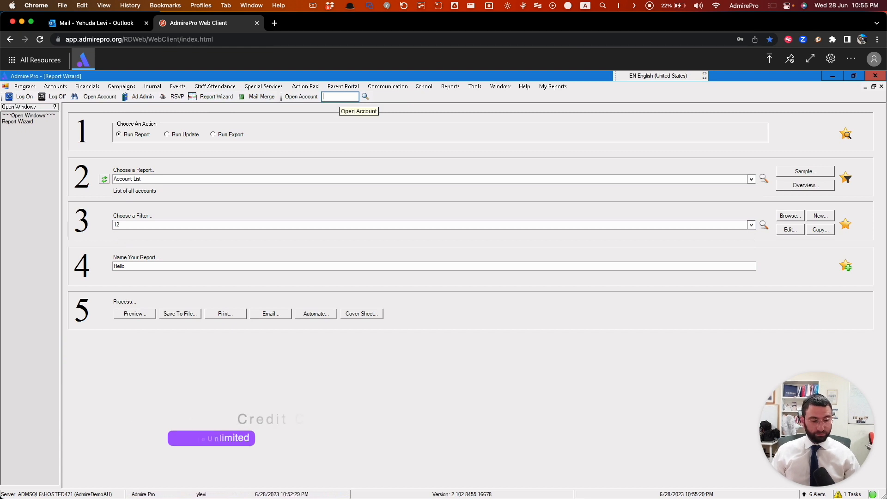
type("766")
key("Return")
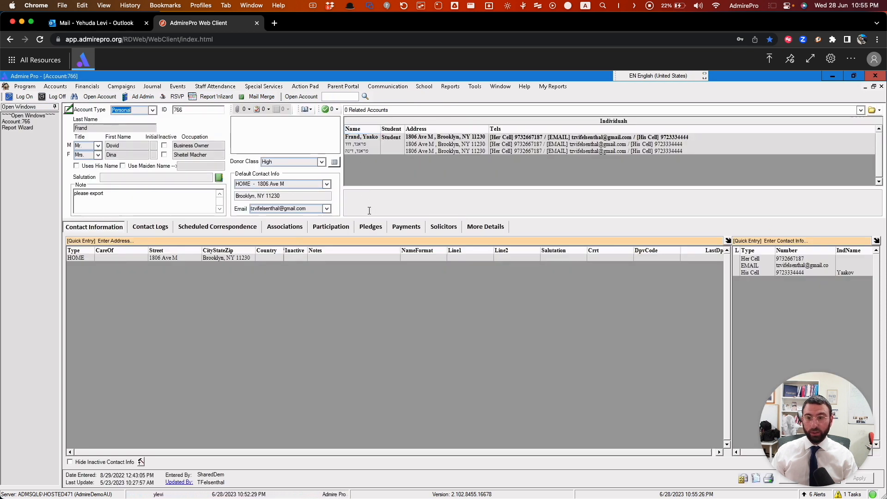
left_click(405, 228)
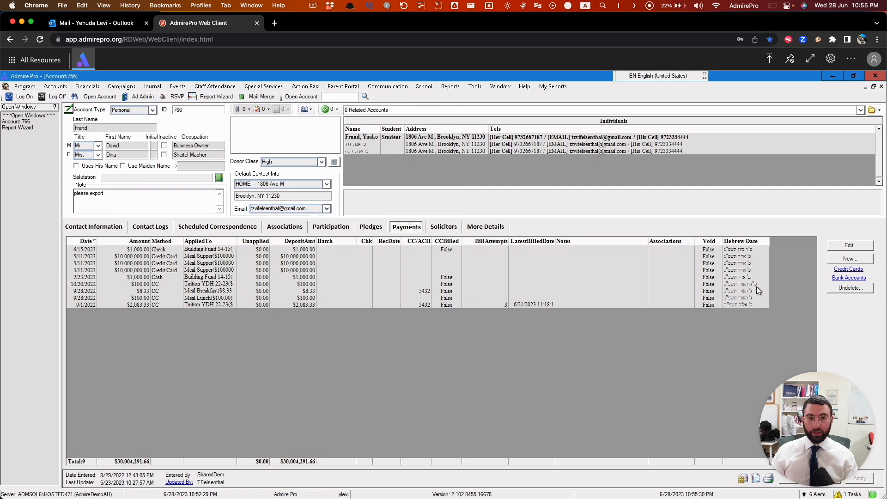
left_click(846, 270)
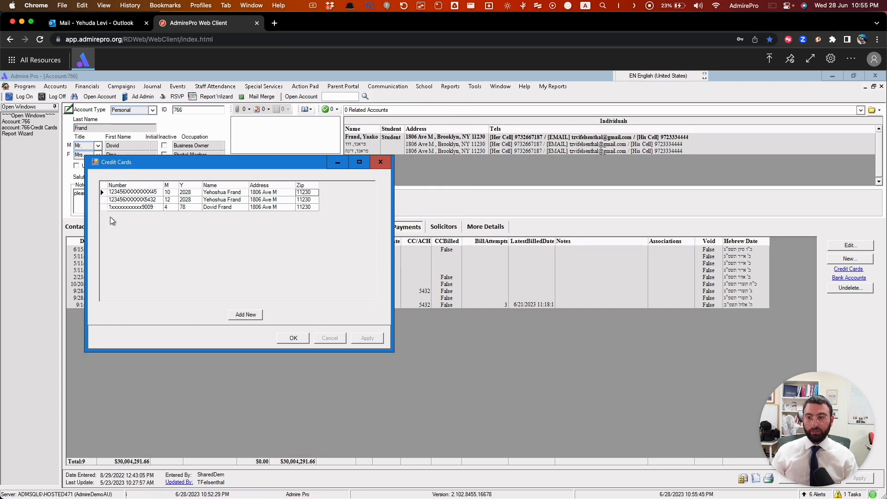
Step: View the first stored credit card in Admire's edit form and cancel without saving
right_click(131, 194)
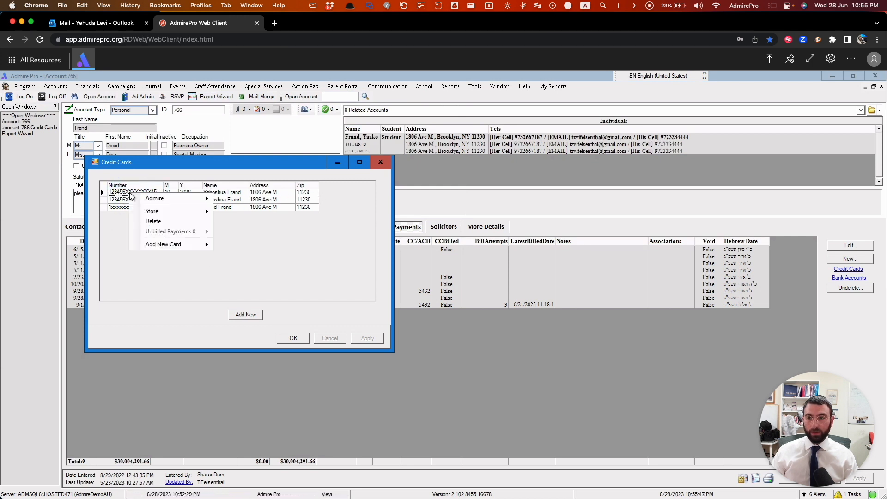
mouse_move(153, 202)
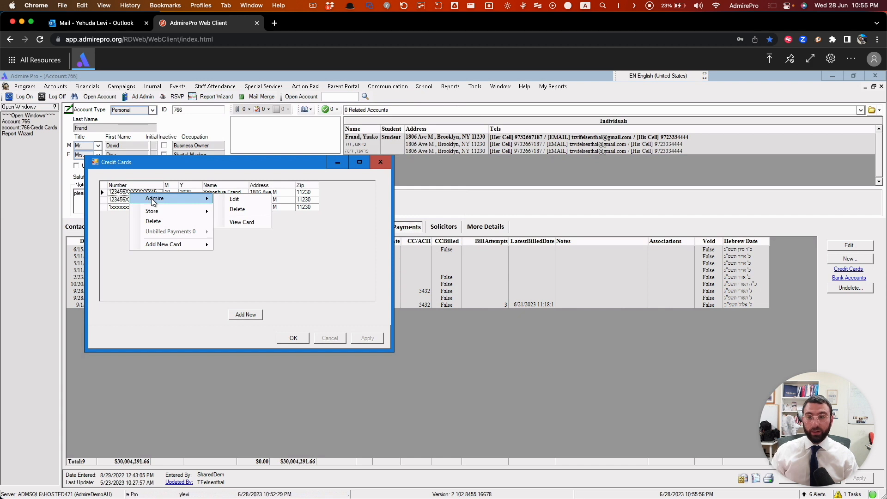
left_click(241, 201)
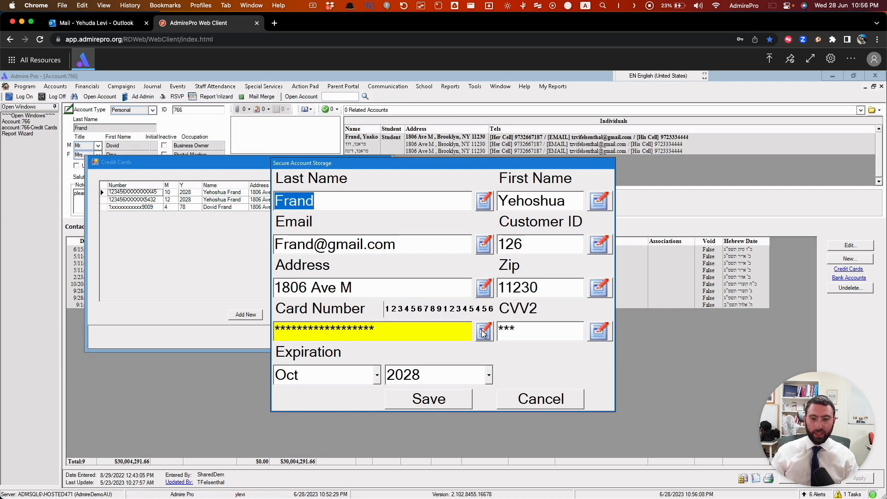
left_click(558, 400)
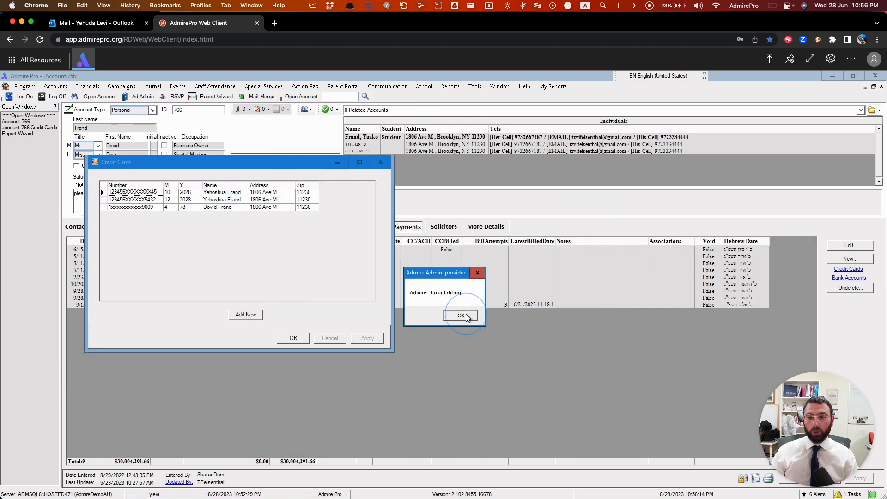
left_click(460, 315)
Step: Start adding a new credit card to the account with Cardknox as the secure storage method
left_click(251, 316)
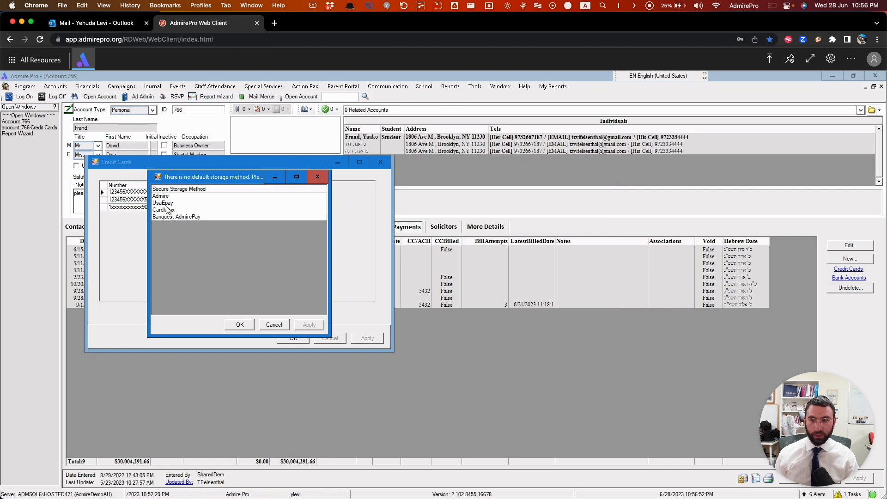
left_click(167, 212)
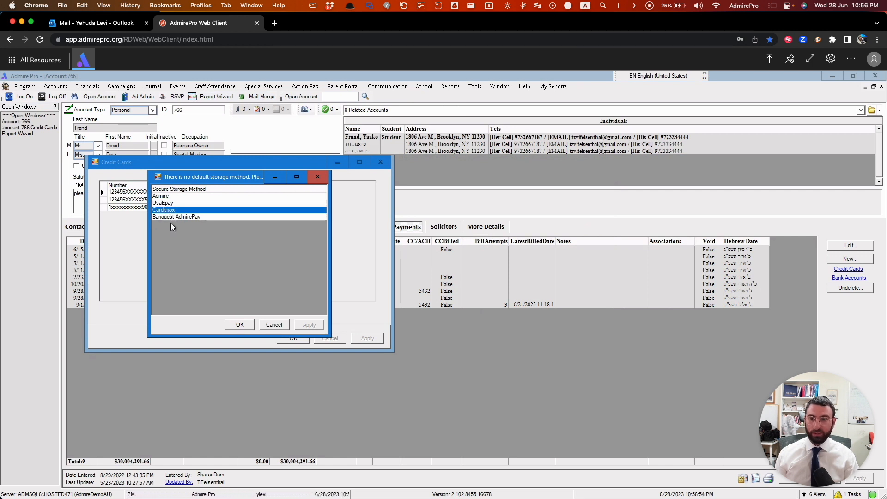
left_click(240, 326)
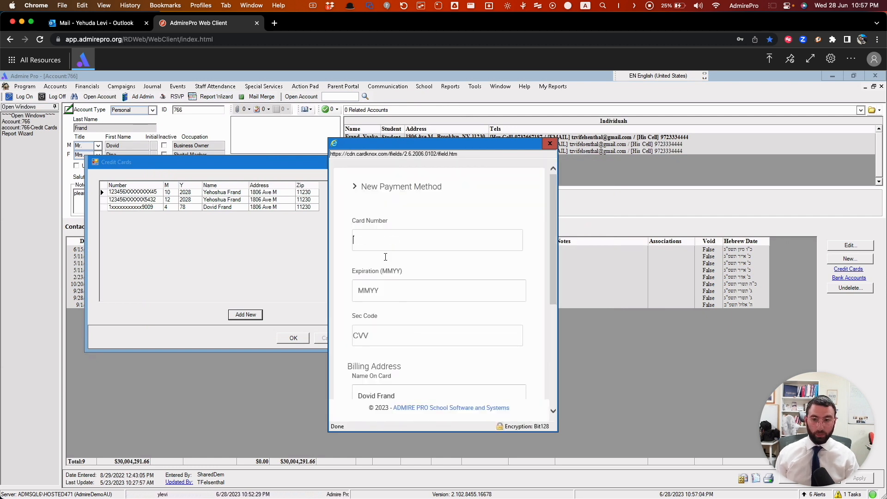
Step: Enter the card number, expiration date and security code for the new payment method, keep the prefilled billing address, and save
type("1234 5678 9123 4567")
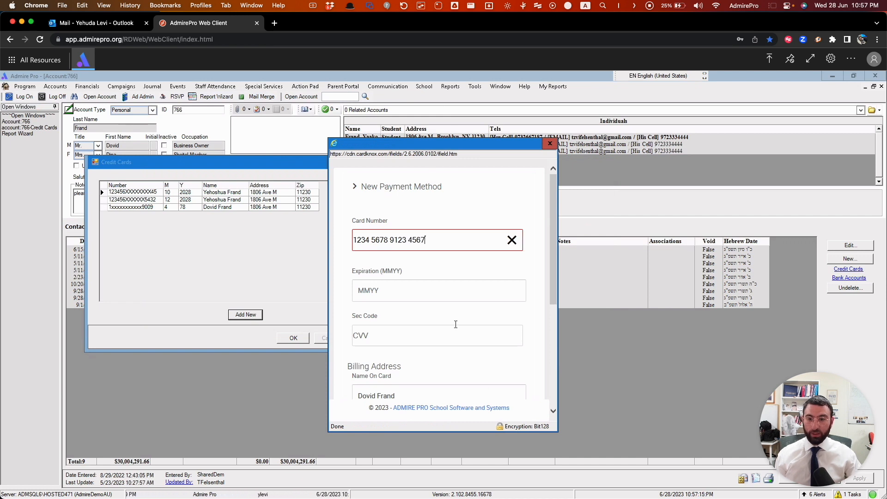
left_click(372, 284)
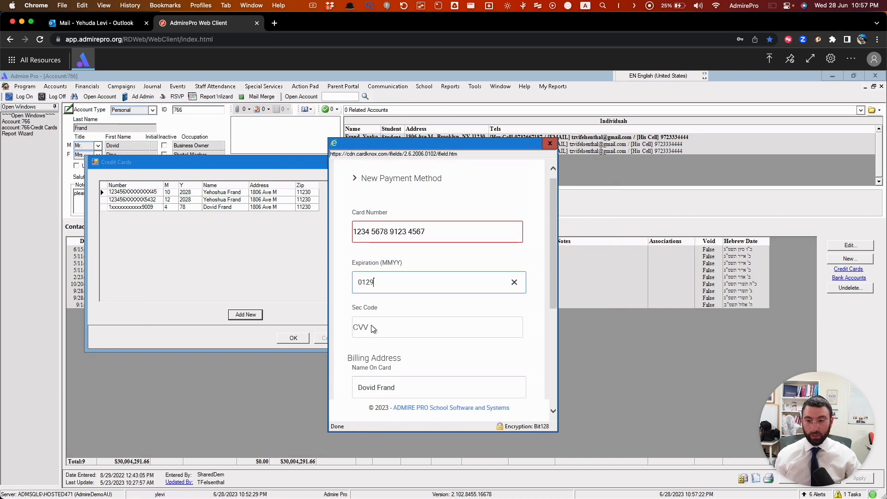
left_click(372, 327)
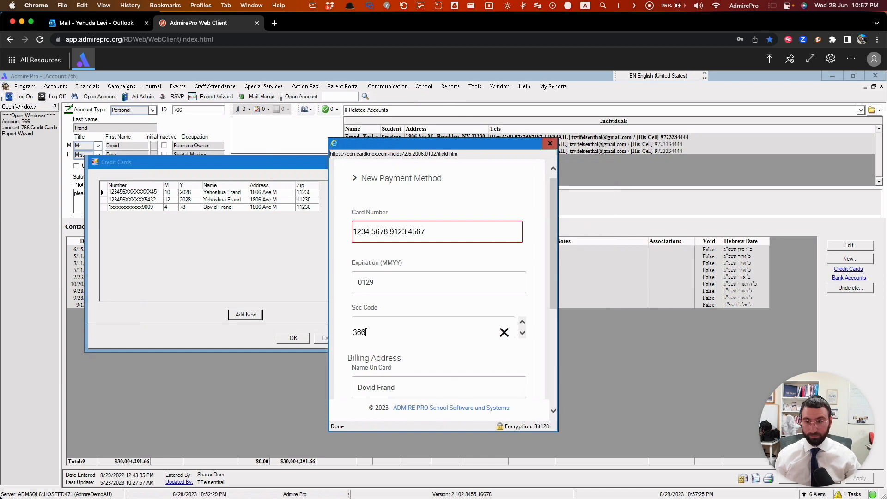
scroll(414, 386, "down", 2)
scroll(414, 386, "down", 4)
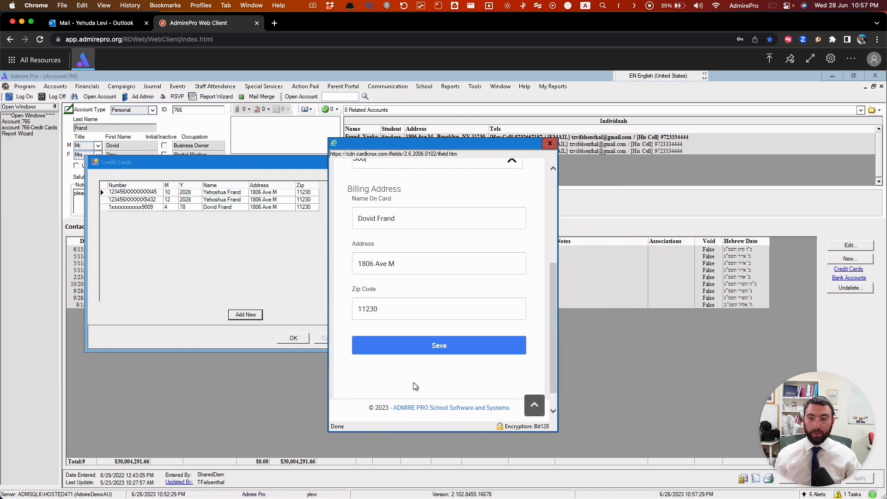
left_click(421, 351)
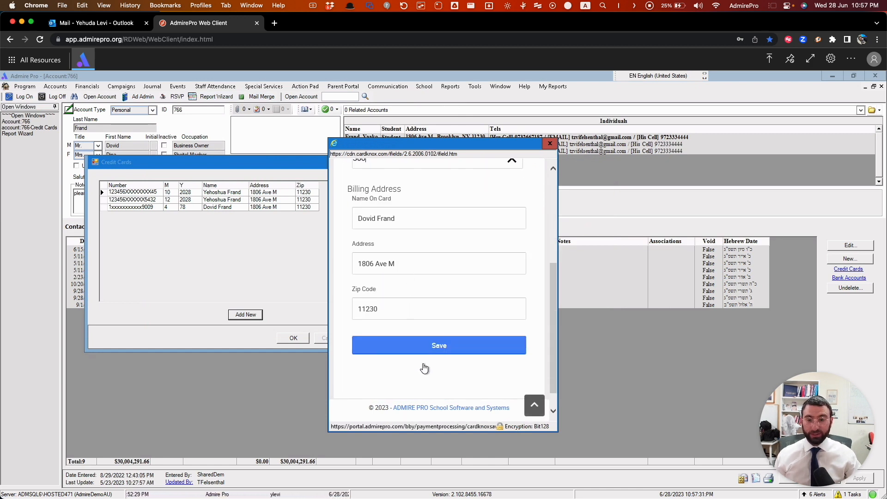